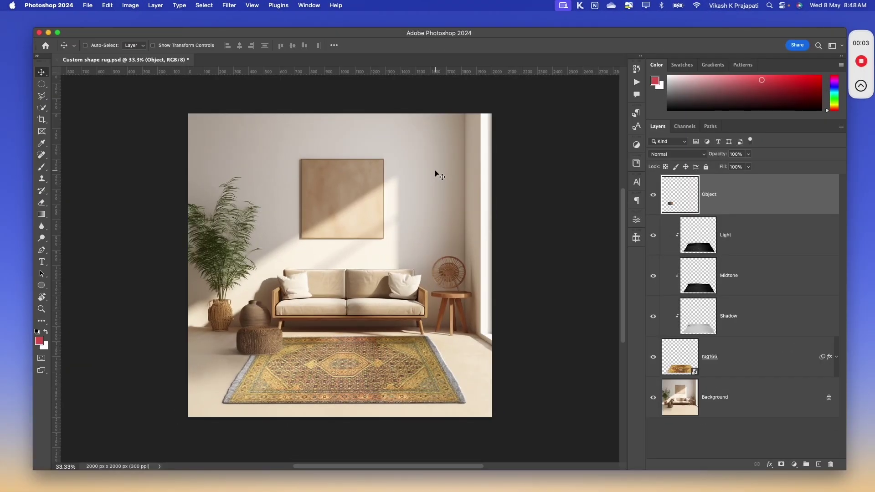
Toggle the rug166 layer's visibility off and back on to inspect the rug in the room mockup.
{"action": "left_click", "coordinate": [682, 365]}
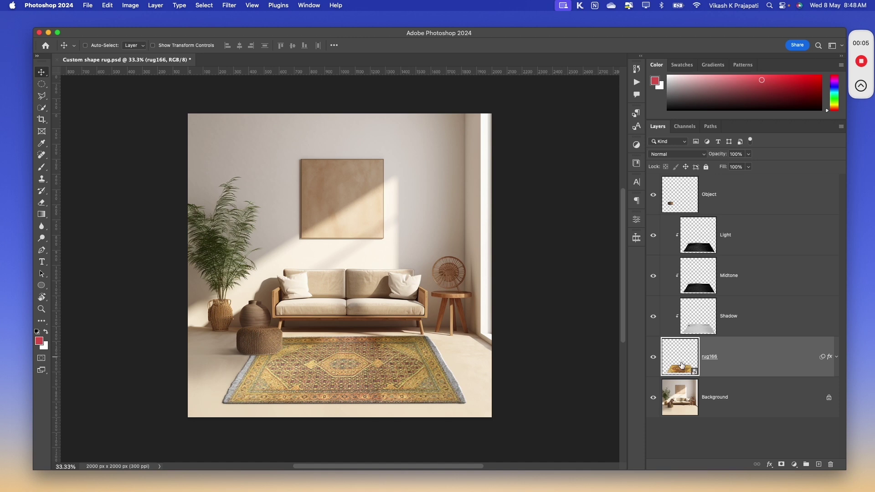
{"action": "left_click", "coordinate": [654, 359]}
{"action": "left_click", "coordinate": [653, 359]}
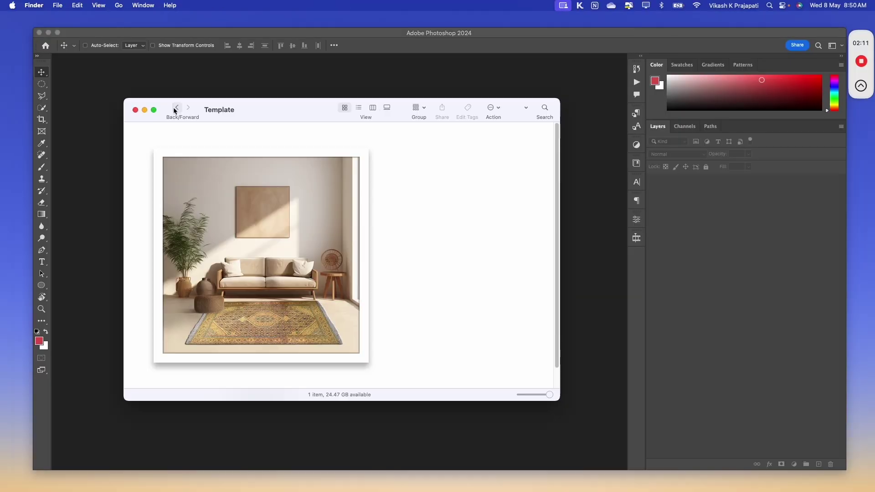
Look through the Template, Designs and Export folders inside the 1. Simple Demo folder.
{"action": "left_click", "coordinate": [175, 108]}
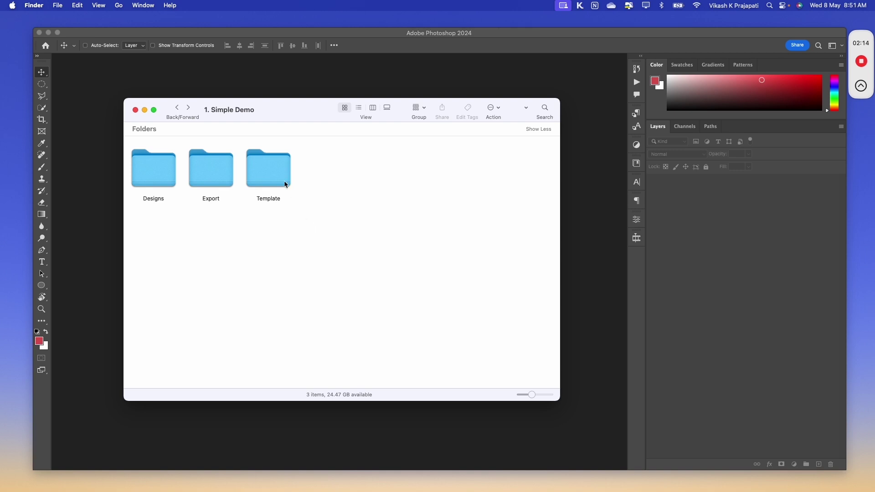
{"action": "double_click", "coordinate": [273, 175]}
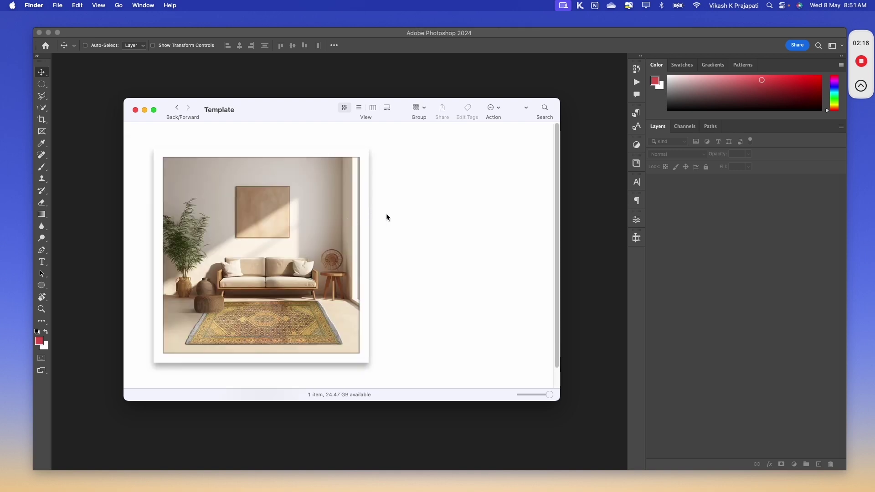
{"action": "scroll", "coordinate": [343, 227], "scroll_direction": "down", "scroll_amount": 2}
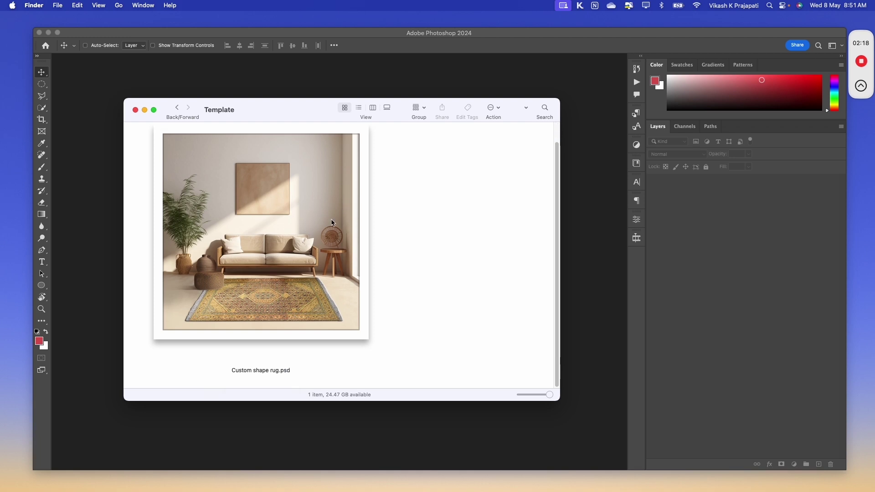
{"action": "left_click", "coordinate": [177, 108]}
{"action": "double_click", "coordinate": [152, 173]}
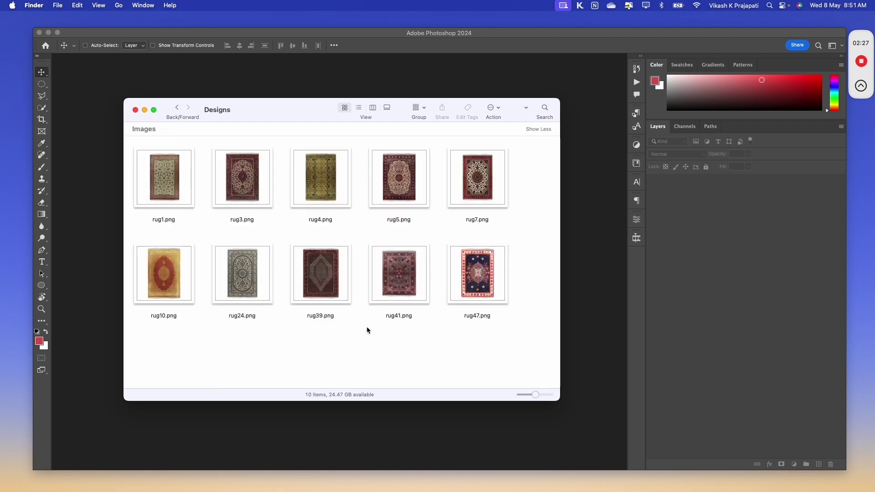
{"action": "left_click", "coordinate": [177, 107]}
{"action": "double_click", "coordinate": [200, 165]}
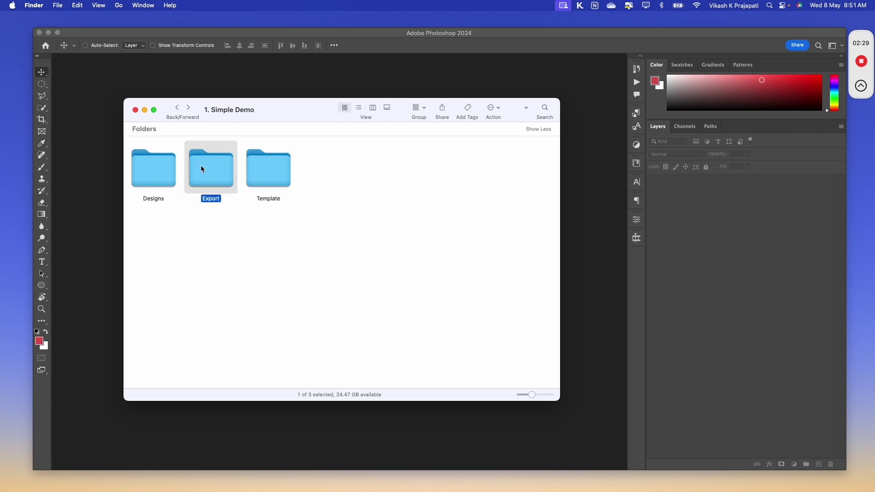
Switch to Photoshop and set Bulk Mockup's PSD templates folder to Template in 1. Simple Demo.
{"action": "key", "text": "super+Tab"}
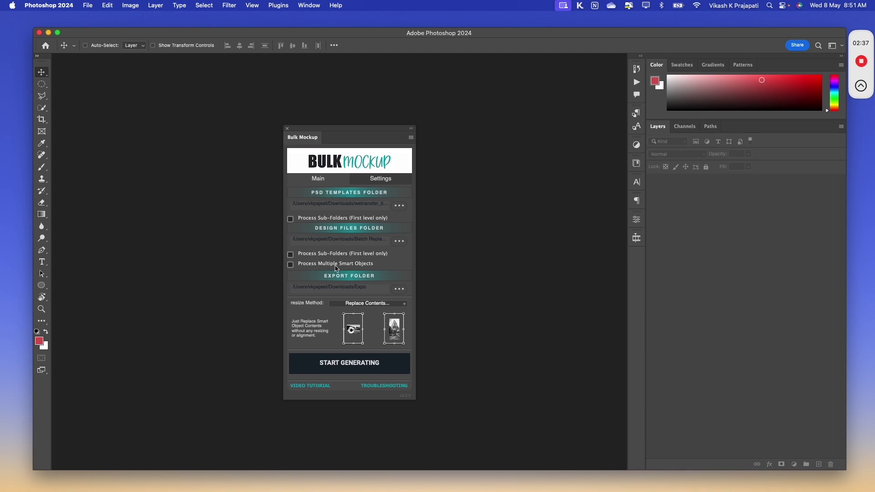
{"action": "left_click", "coordinate": [399, 207]}
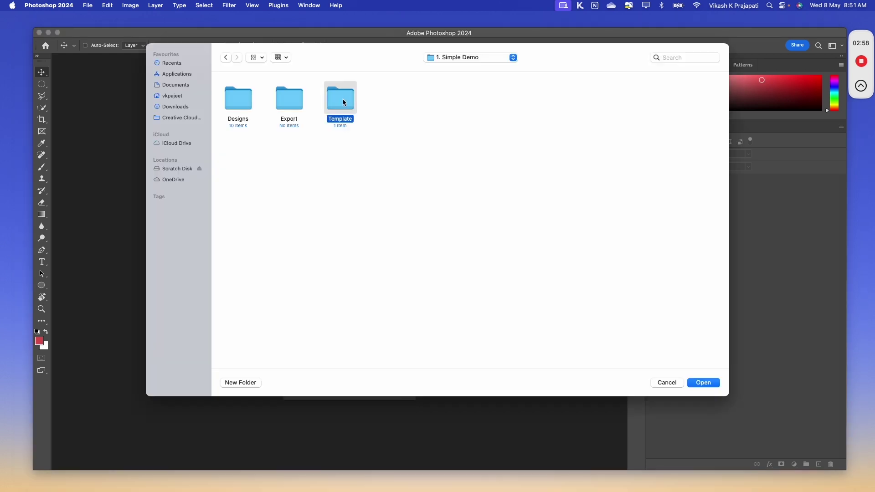
{"action": "double_click", "coordinate": [342, 98]}
{"action": "left_click", "coordinate": [702, 380]}
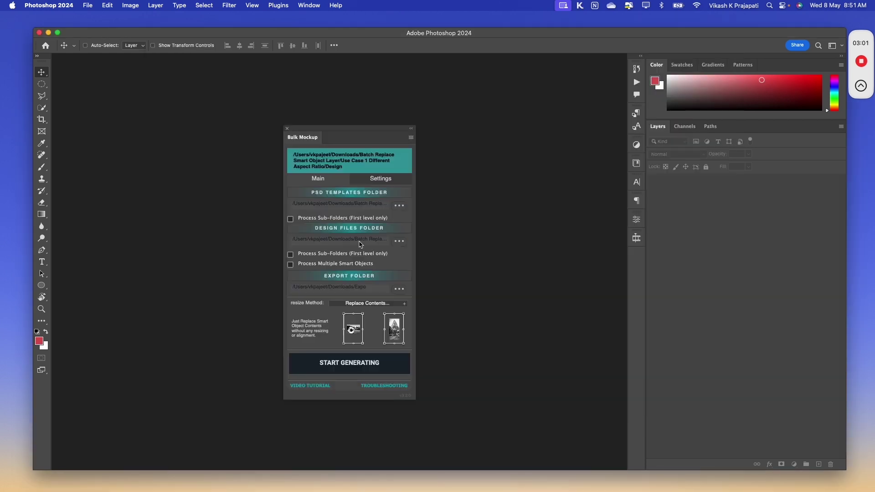
Set the design files folder to Designs in the 1. Simple Demo folder.
{"action": "left_click", "coordinate": [399, 242]}
{"action": "left_click", "coordinate": [456, 57]}
{"action": "left_click", "coordinate": [458, 67]}
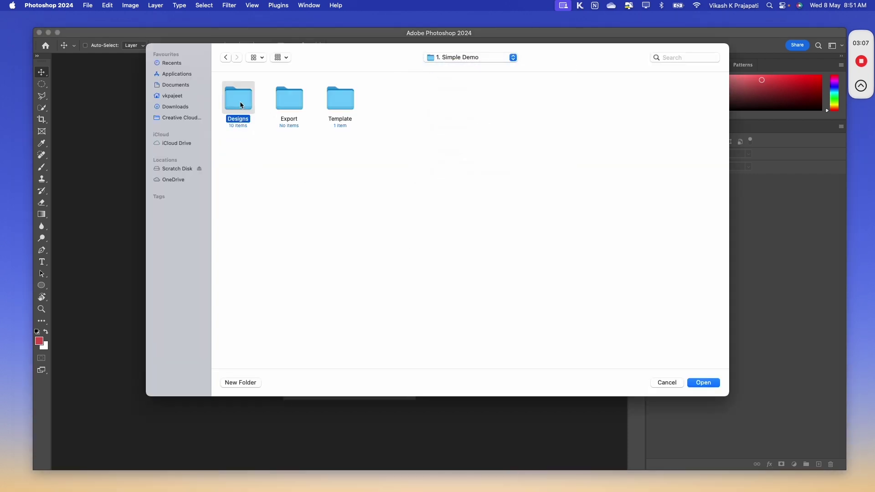
{"action": "double_click", "coordinate": [240, 101]}
{"action": "left_click", "coordinate": [703, 382]}
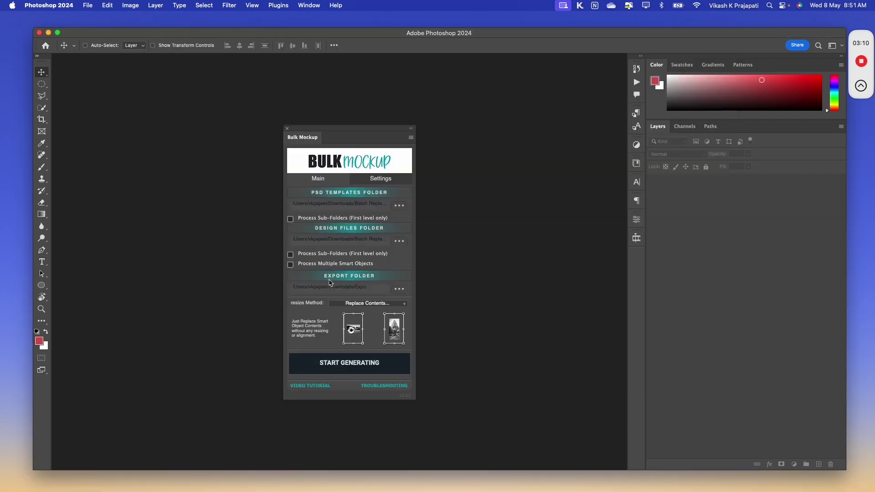
Set the export folder to Export in the 1. Simple Demo folder.
{"action": "left_click", "coordinate": [400, 289]}
{"action": "left_click", "coordinate": [452, 58]}
{"action": "left_click", "coordinate": [452, 67]}
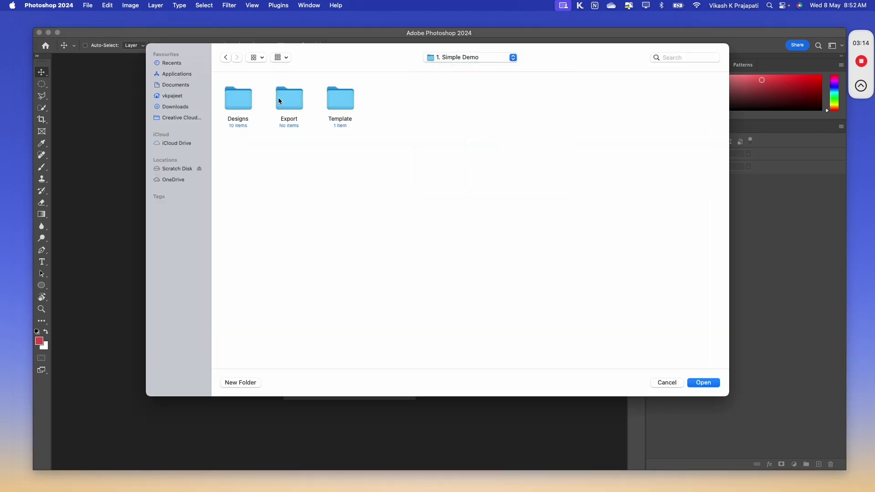
{"action": "left_click", "coordinate": [289, 98]}
{"action": "left_click", "coordinate": [703, 382]}
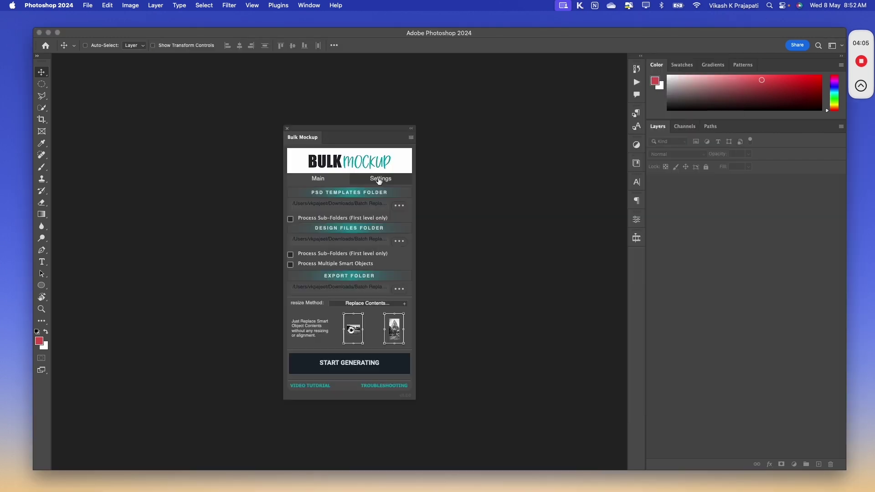
Check the export format settings in Bulk Mockup and start generating the rug mockups.
{"action": "left_click", "coordinate": [379, 180]}
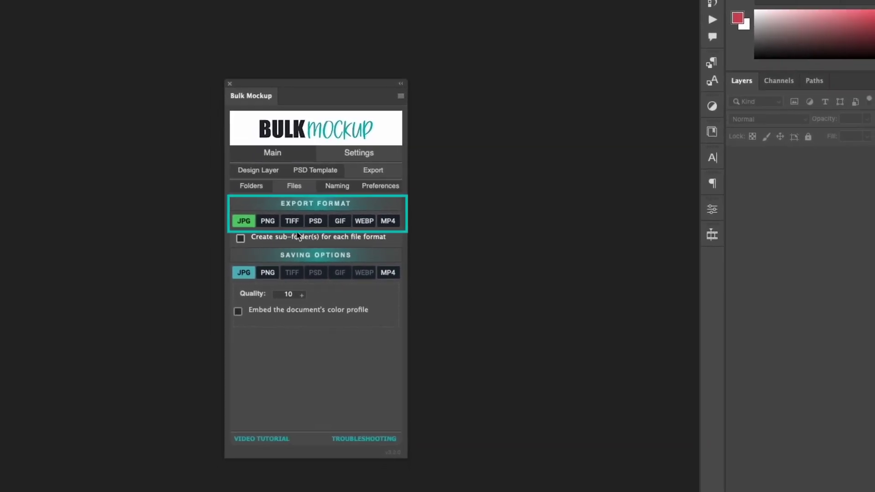
{"action": "left_click", "coordinate": [265, 164]}
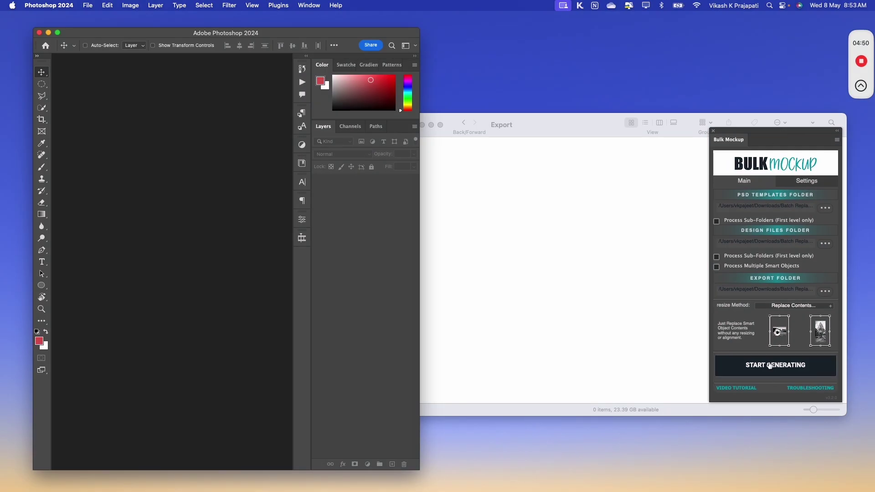
{"action": "left_click", "coordinate": [700, 353]}
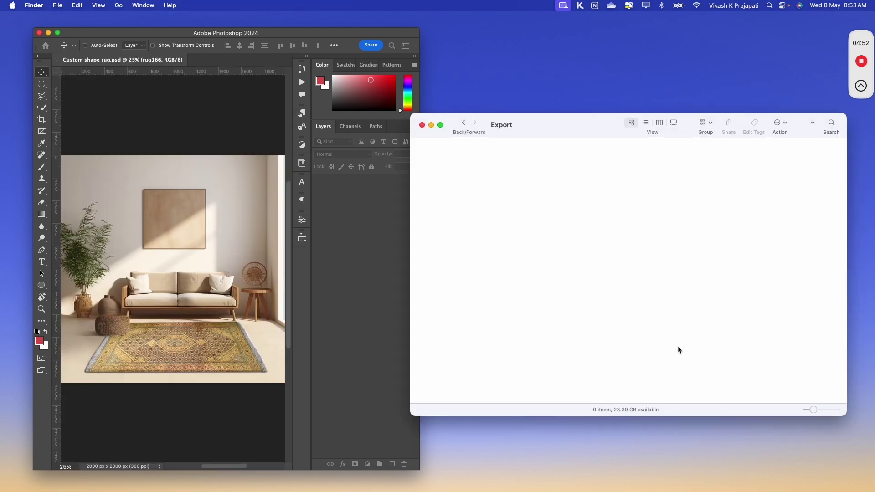
Enlarge the thumbnails in the Export folder and look through the generated rug mockup images.
{"action": "left_click_drag", "start_coordinate": [813, 409], "coordinate": [824, 412]}
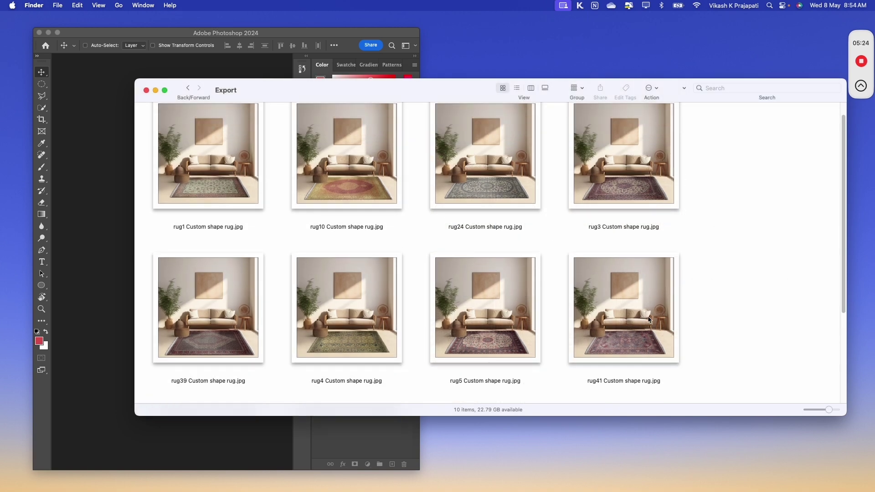
{"action": "scroll", "coordinate": [647, 316], "scroll_direction": "up", "scroll_amount": 2}
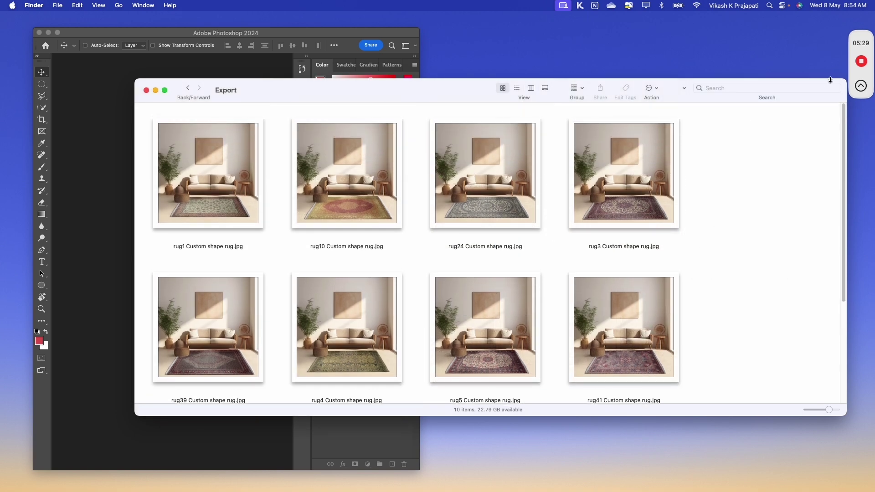
{"action": "scroll", "coordinate": [766, 159], "scroll_direction": "down", "scroll_amount": 2}
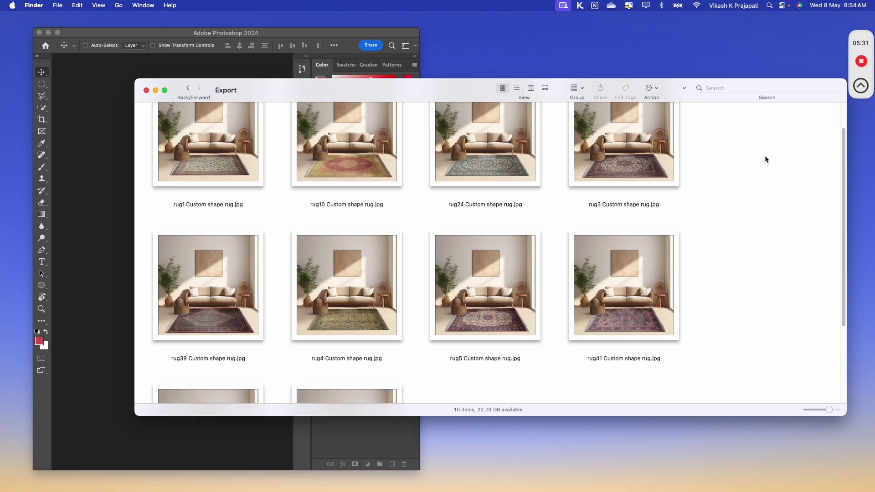
{"action": "scroll", "coordinate": [764, 159], "scroll_direction": "down", "scroll_amount": 5}
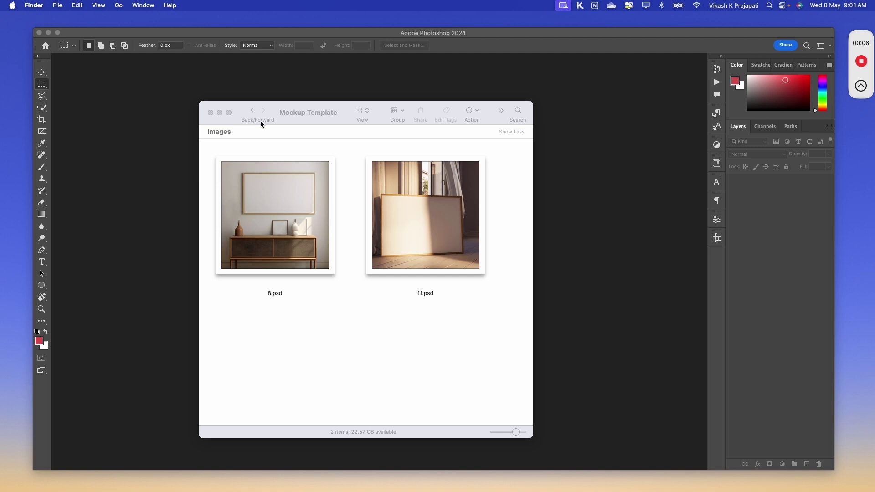
Go back out of the Mockup Template folder and open the Design folder.
{"action": "left_click", "coordinate": [252, 111]}
{"action": "left_click", "coordinate": [252, 110]}
{"action": "double_click", "coordinate": [220, 194]}
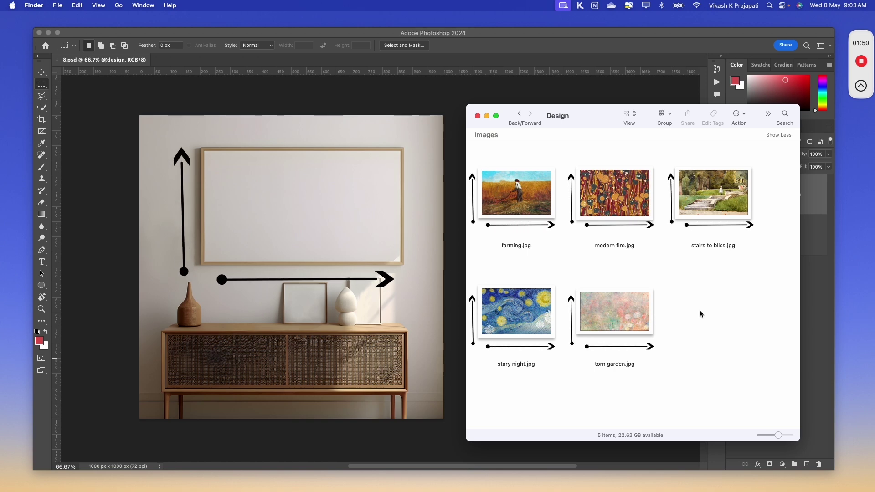
Browse the artworks in the Design folder and place torn garden.jpg into the wall frame of 8.psd.
{"action": "left_click", "coordinate": [517, 202]}
{"action": "key", "text": "Right"}
{"action": "key", "text": "Right"}
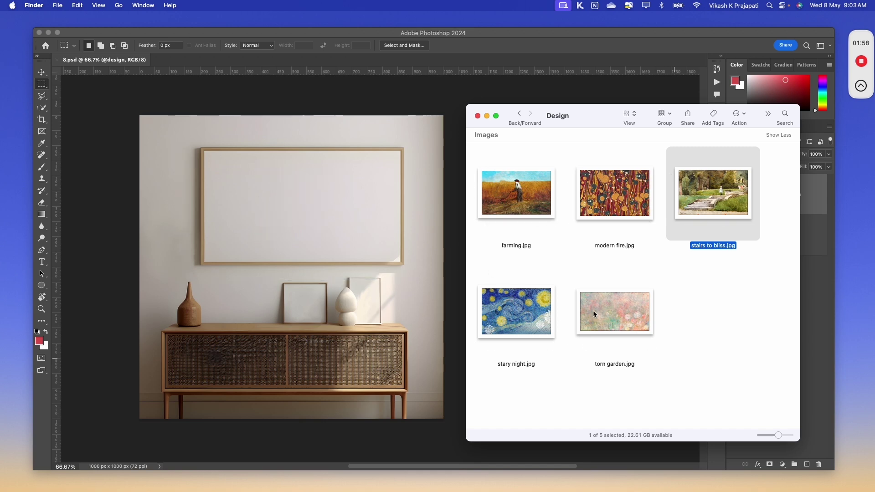
{"action": "left_click_drag", "start_coordinate": [592, 310], "coordinate": [370, 173]}
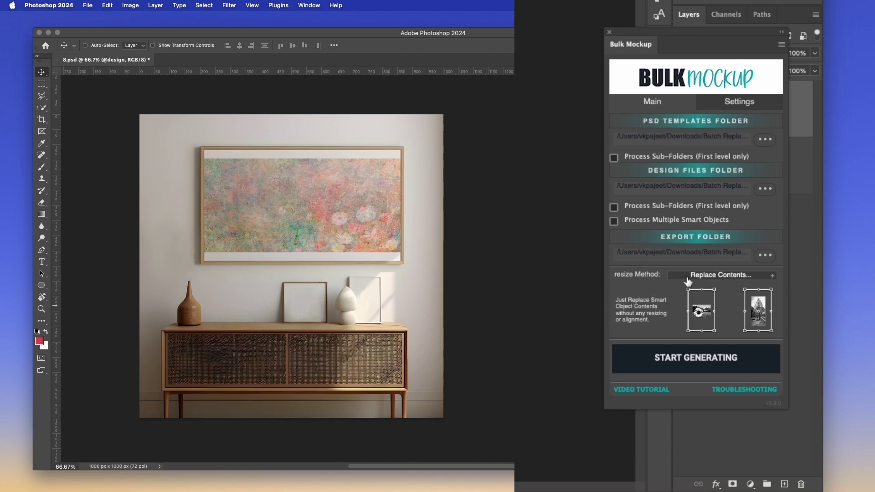
Set the resize method to Fill canvas/Stretch and stretch the torn garden artwork vertically to fill the smart object canvas.
{"action": "left_click", "coordinate": [688, 279]}
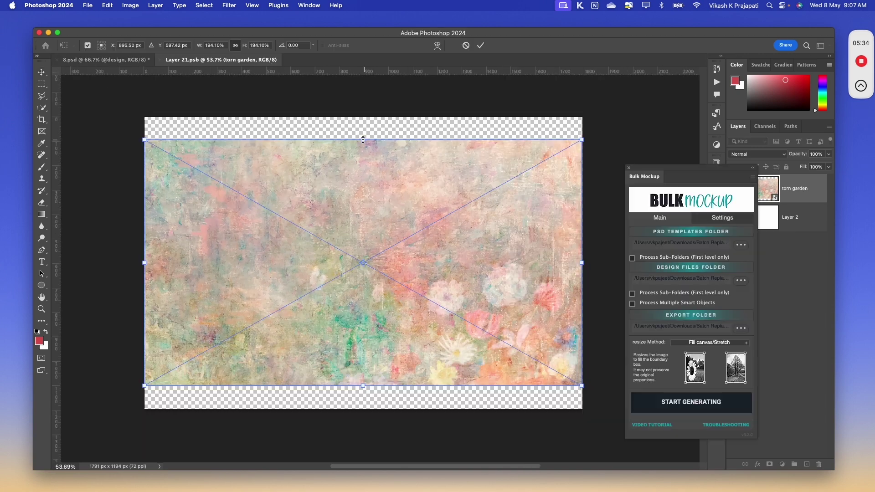
{"action": "left_click_drag", "start_coordinate": [363, 137], "coordinate": [364, 117]}
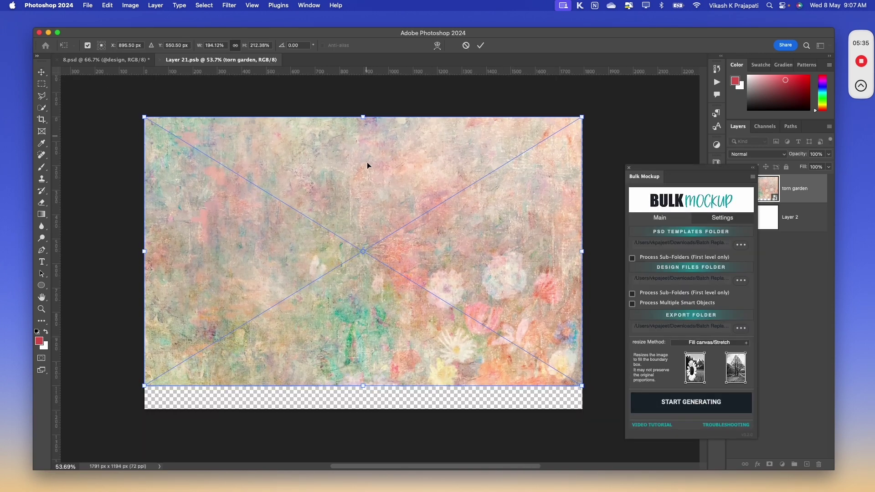
{"action": "left_click_drag", "start_coordinate": [349, 393], "coordinate": [364, 407]}
{"action": "key", "text": "Return"}
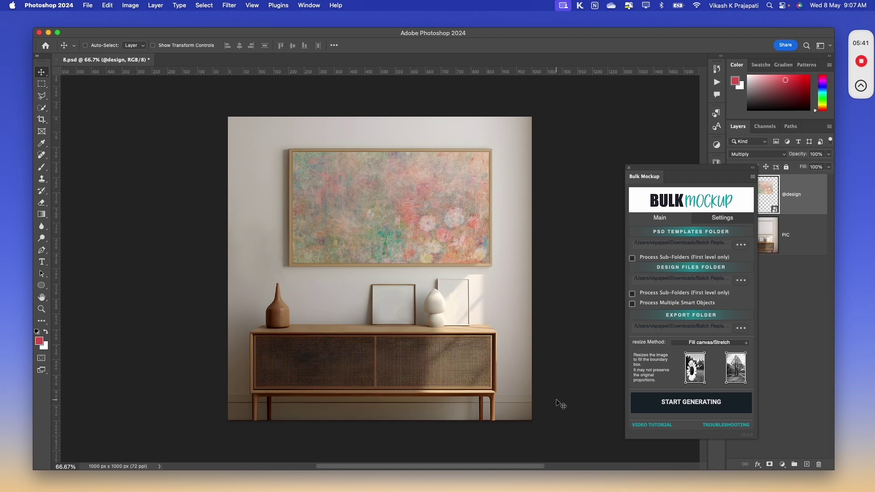
Set the Bulk Mockup resize method to "Fill canvas cropping the extra".
{"action": "left_click", "coordinate": [708, 343]}
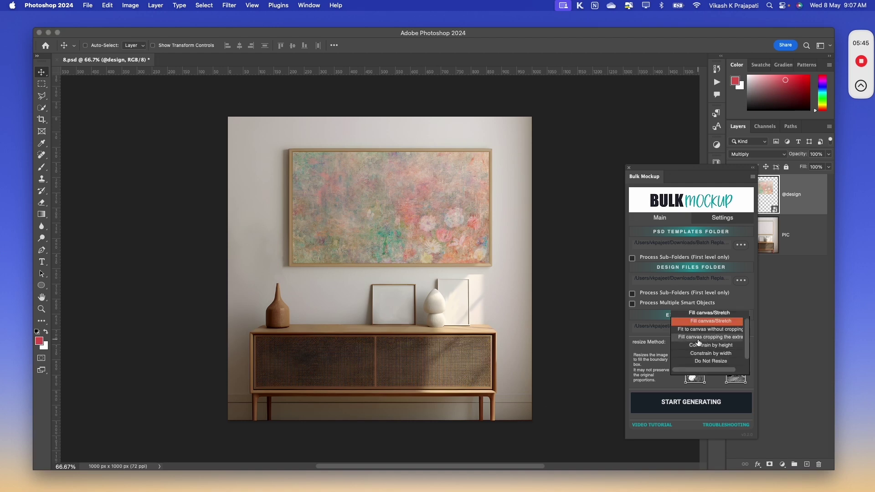
{"action": "left_click", "coordinate": [697, 339]}
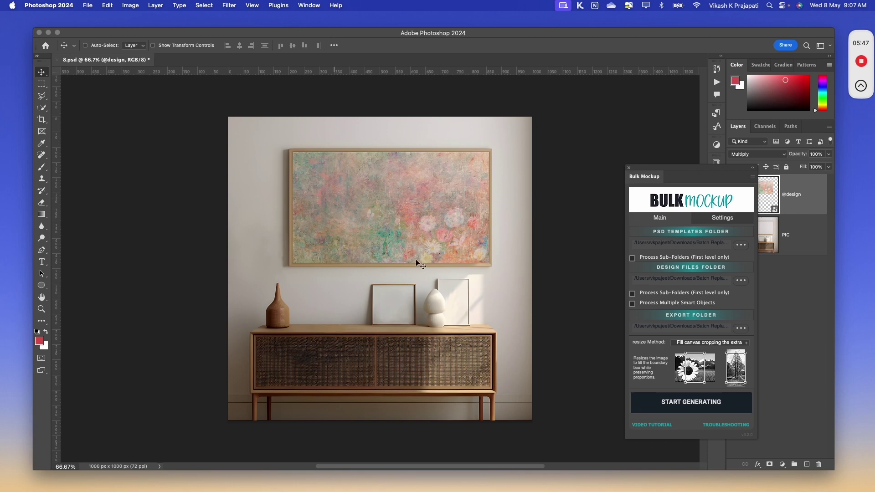
{"action": "double_click", "coordinate": [766, 201]}
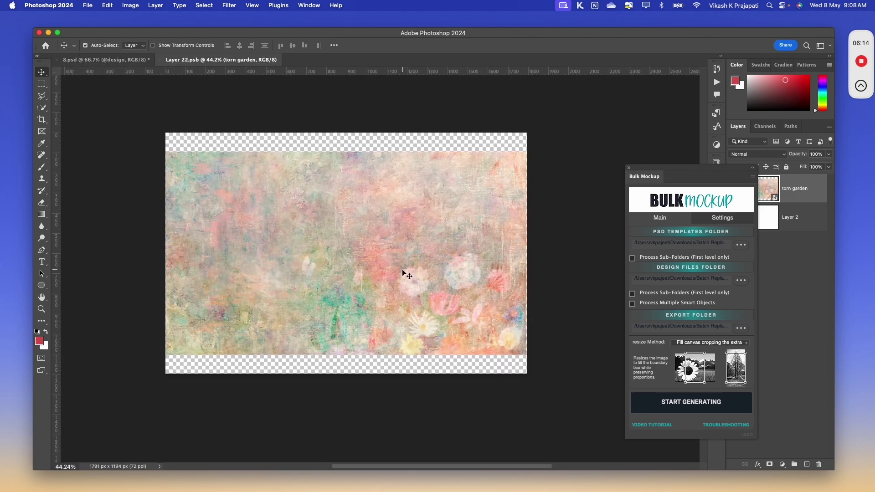
{"action": "key", "text": "super+t"}
{"action": "left_click_drag", "start_coordinate": [345, 151], "coordinate": [345, 133]}
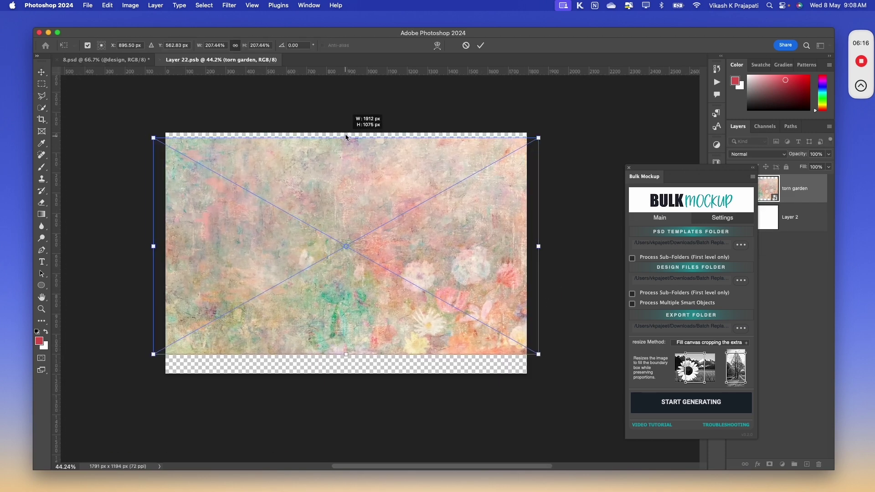
{"action": "left_click_drag", "start_coordinate": [347, 355], "coordinate": [348, 373]}
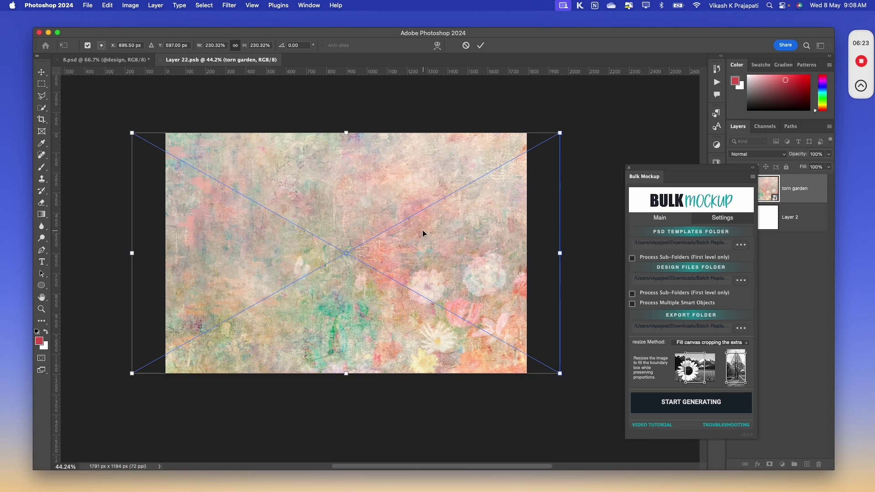
{"action": "key", "text": "Return"}
{"action": "key", "text": "super+s"}
{"action": "key", "text": "super+w"}
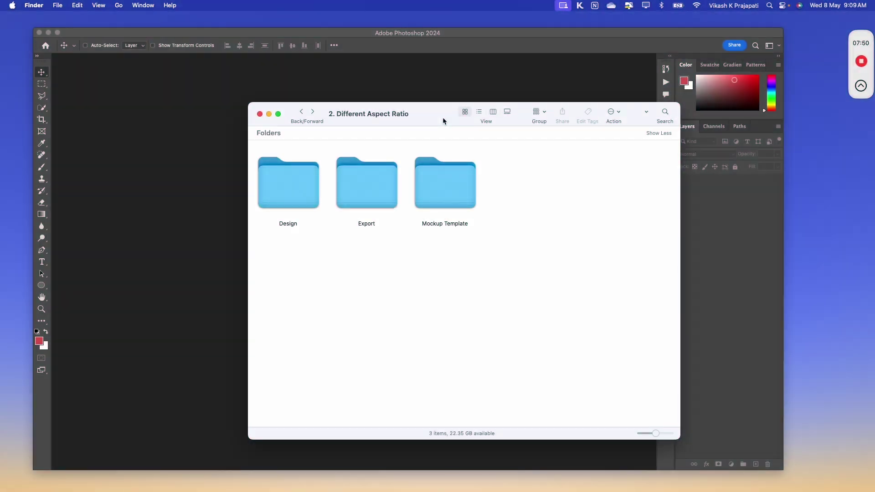
Look through the Mockup Template, Design and Export folders inside 2. Different Aspect Ratio.
{"action": "double_click", "coordinate": [443, 174]}
{"action": "left_click", "coordinate": [302, 114]}
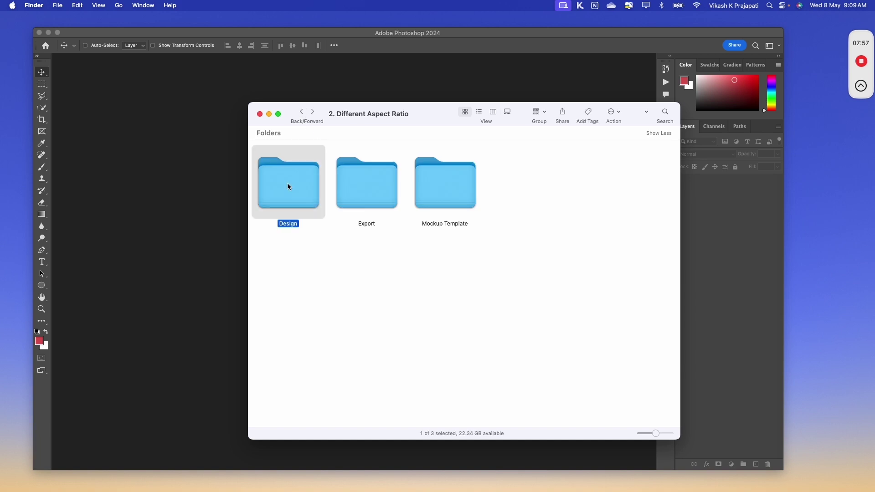
{"action": "double_click", "coordinate": [287, 182]}
{"action": "left_click", "coordinate": [306, 119]}
{"action": "left_click", "coordinate": [369, 191]}
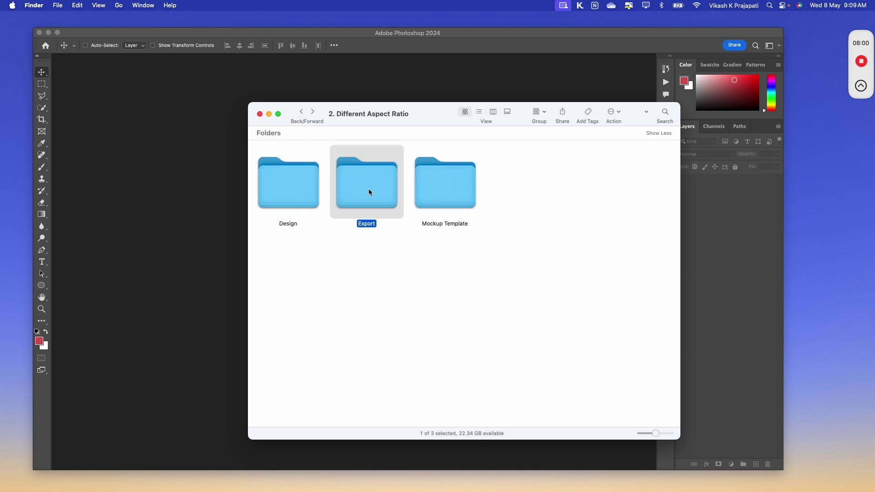
Set Bulk Mockup to export into a separate sub-folder for each design file, trying the PSD mockup option first.
{"action": "double_click", "coordinate": [365, 187]}
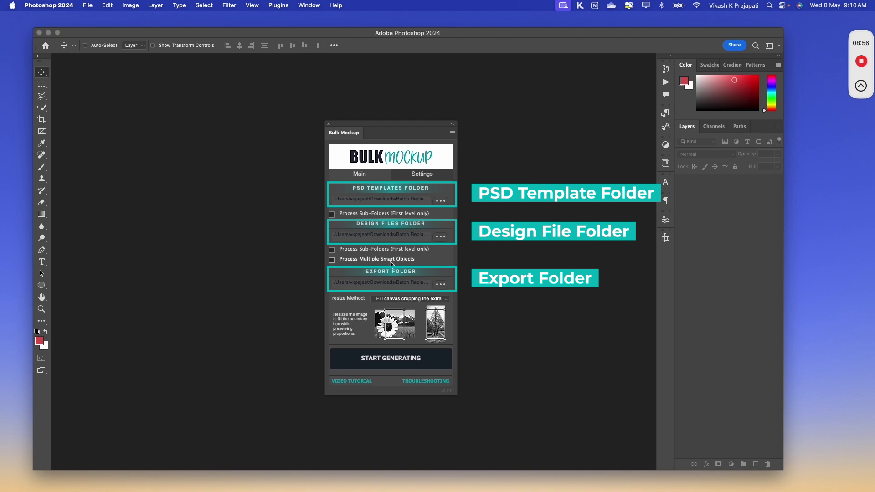
{"action": "left_click", "coordinate": [421, 175]}
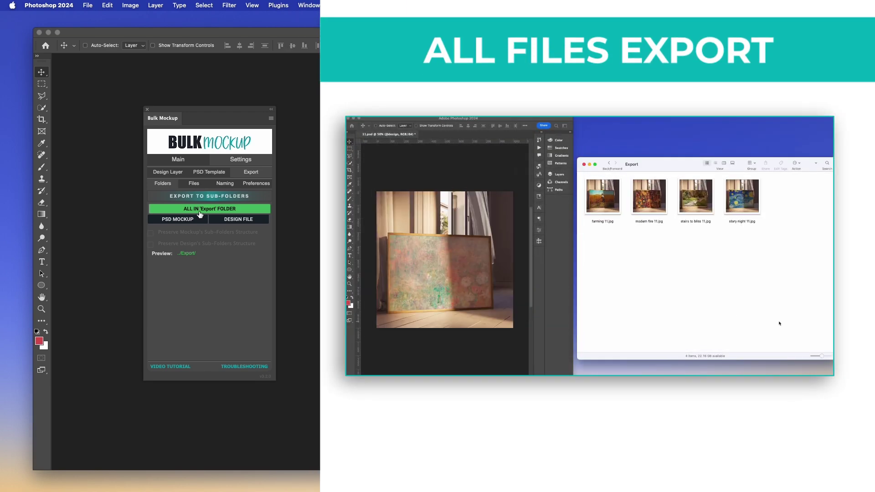
{"action": "left_click", "coordinate": [170, 221]}
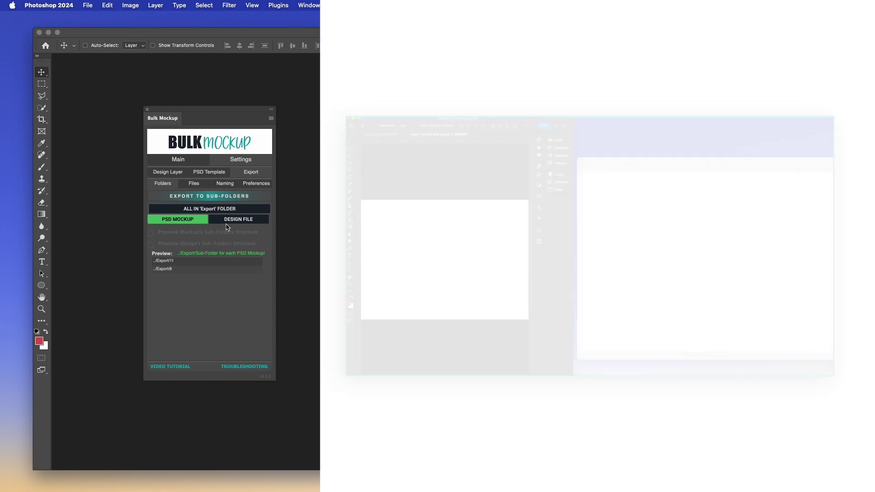
{"action": "left_click", "coordinate": [230, 221]}
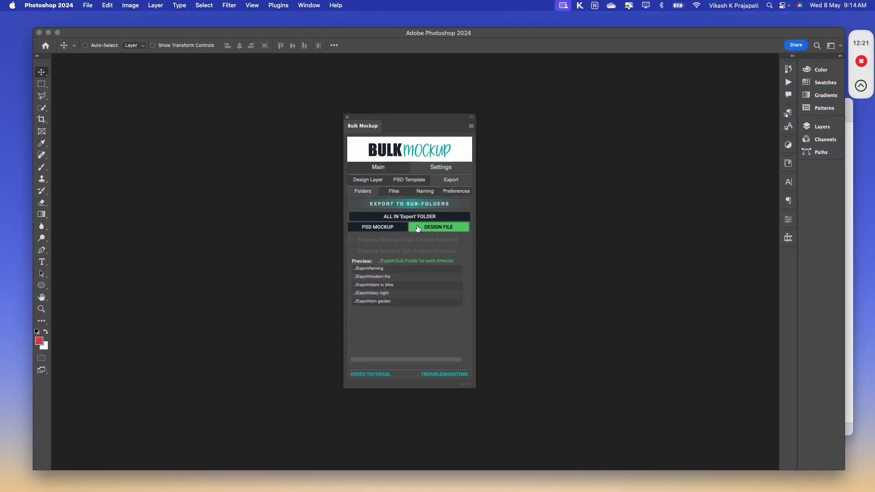
{"action": "left_click", "coordinate": [387, 169]}
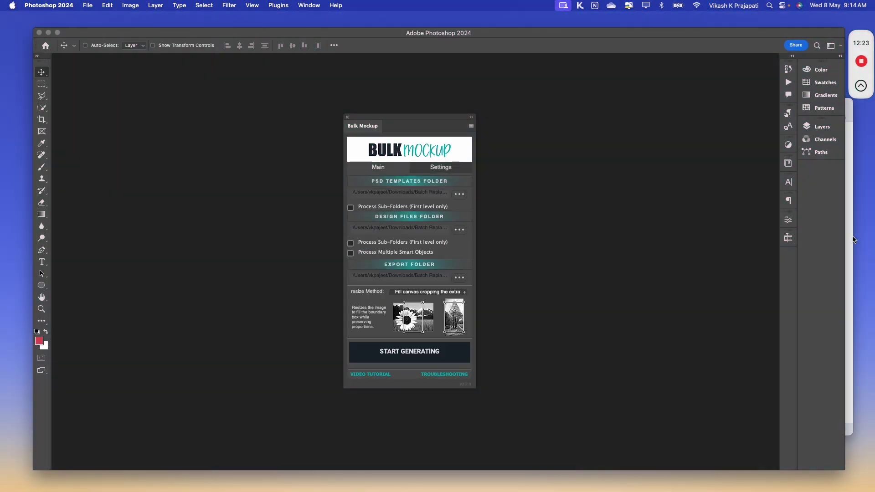
Arrange Photoshop, the Export folder and the Bulk Mockup panel side by side, and start generating the artwork mockups.
{"action": "left_click_drag", "start_coordinate": [845, 237], "coordinate": [366, 233]}
{"action": "left_click_drag", "start_coordinate": [553, 114], "coordinate": [512, 112]}
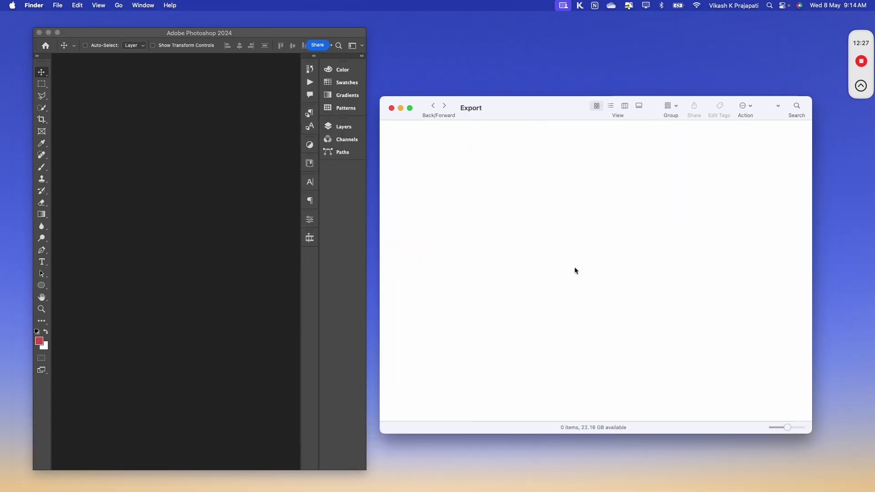
{"action": "left_click", "coordinate": [407, 128]}
{"action": "left_click_drag", "start_coordinate": [407, 127], "coordinate": [791, 135]}
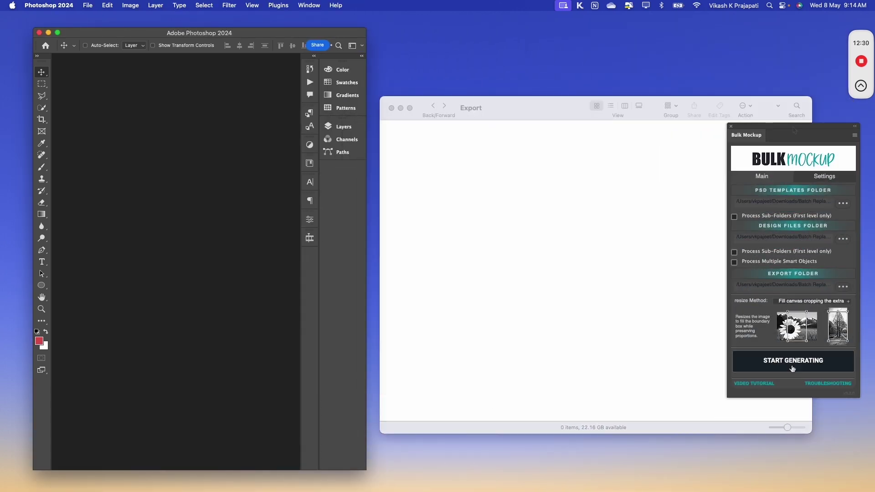
{"action": "left_click", "coordinate": [793, 365]}
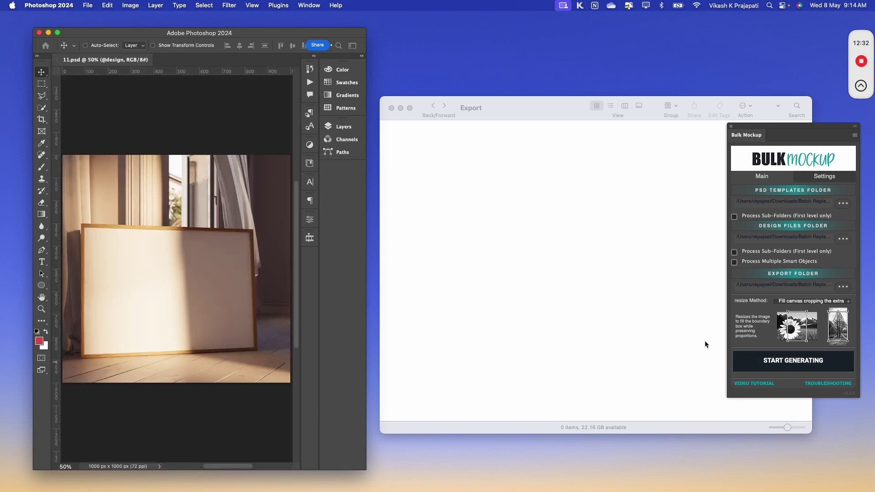
Check the generated mockups in the farming and modern fire sub-folders of the Export folder.
{"action": "left_click", "coordinate": [677, 335]}
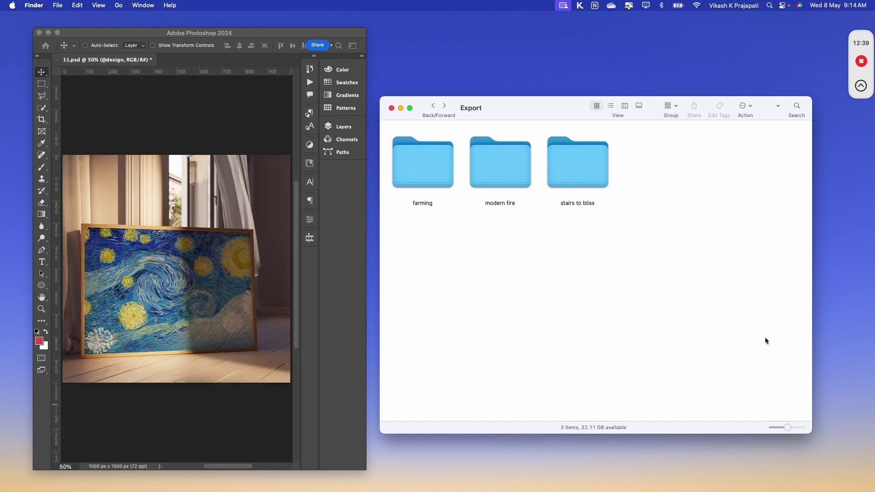
{"action": "double_click", "coordinate": [432, 181]}
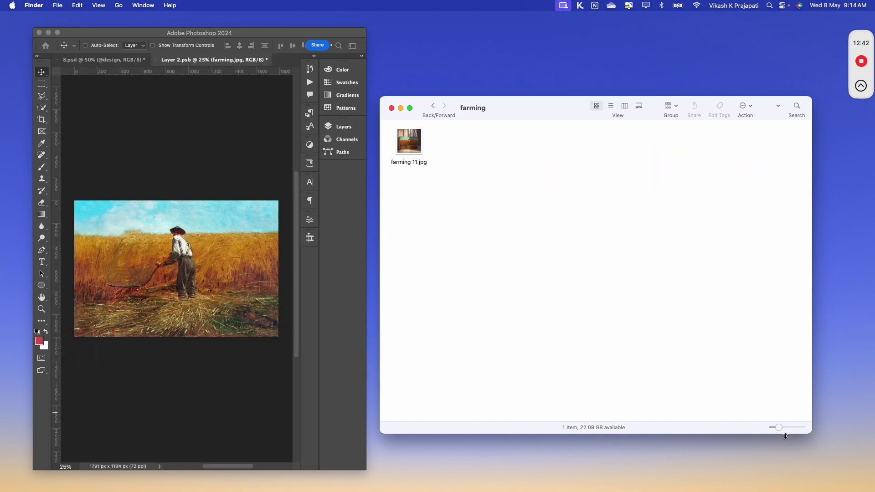
{"action": "left_click", "coordinate": [469, 232]}
{"action": "key", "text": "Right"}
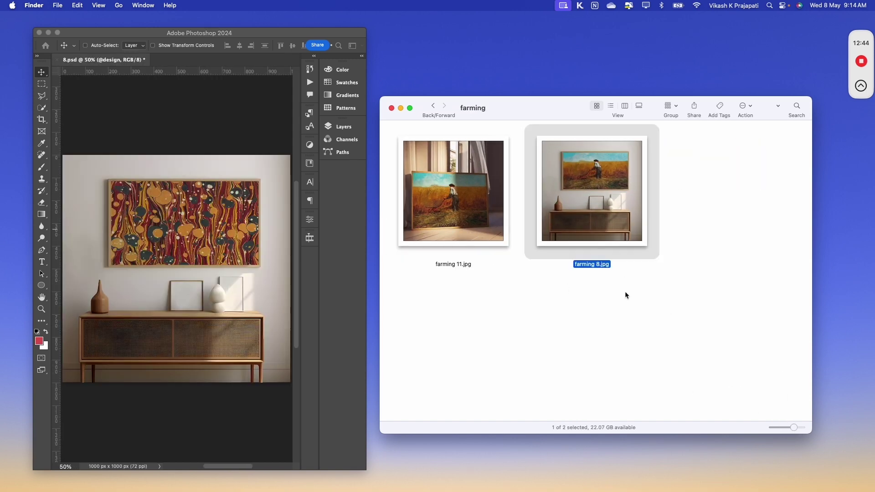
{"action": "left_click", "coordinate": [434, 108]}
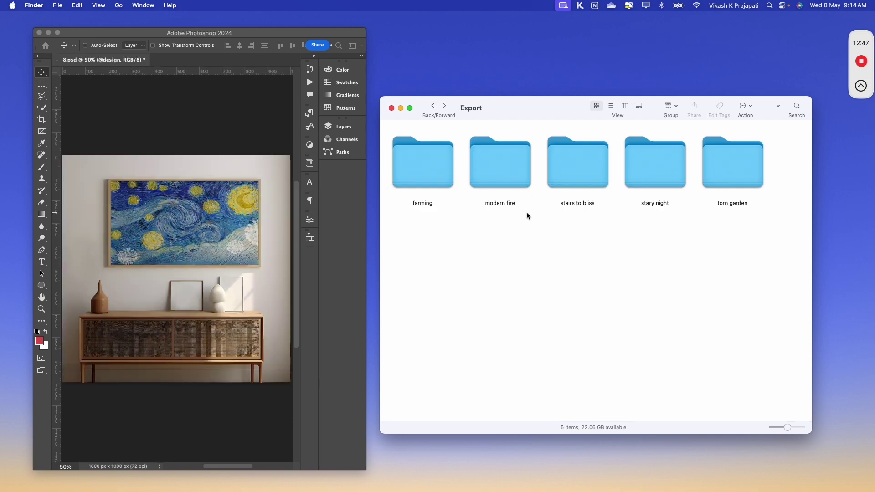
{"action": "double_click", "coordinate": [525, 194]}
{"action": "left_click_drag", "start_coordinate": [778, 428], "coordinate": [787, 427]}
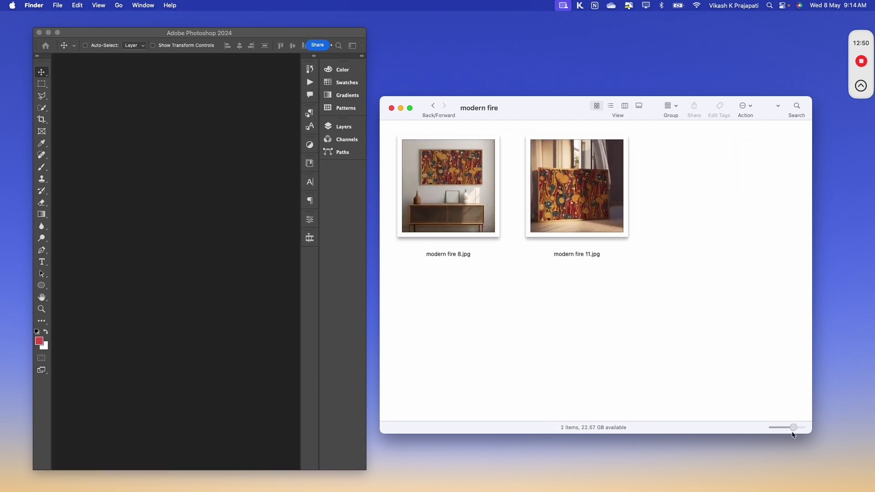
{"action": "key", "text": "super+Up"}
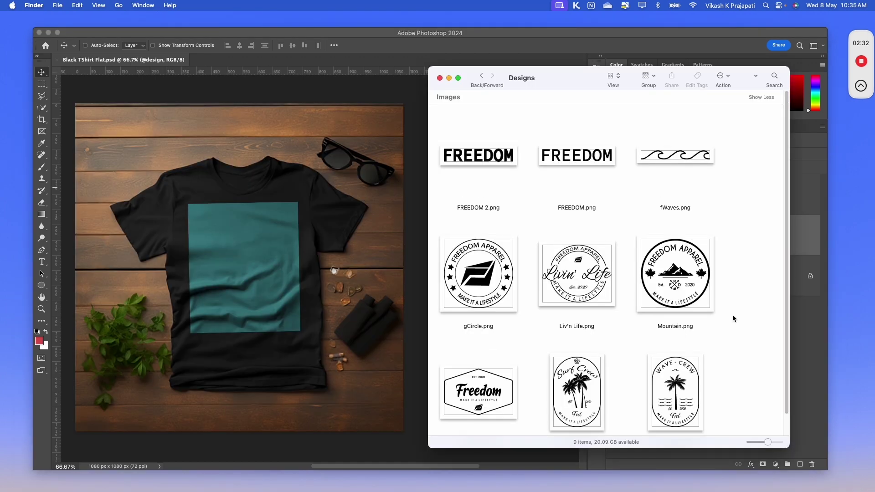
Review the shapes of the logo PNGs in the Designs folder and view the Bulk Mockup settings.
{"action": "left_click_drag", "start_coordinate": [734, 196], "coordinate": [484, 170]}
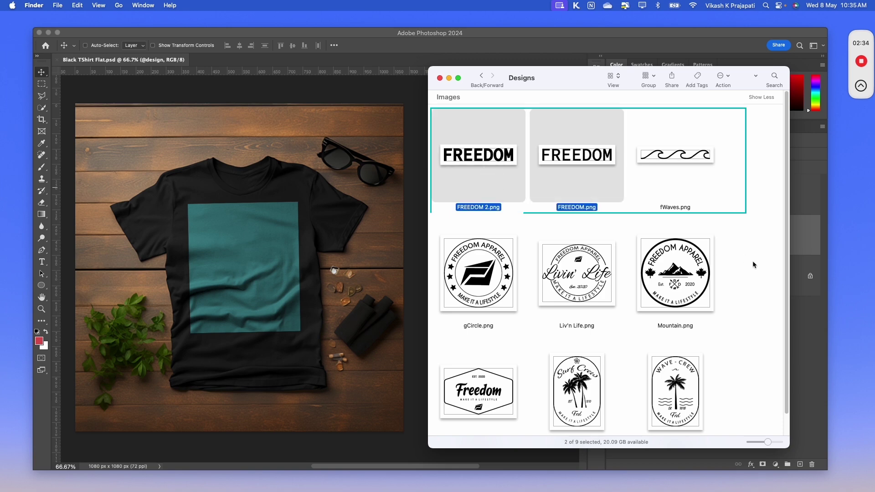
{"action": "left_click", "coordinate": [753, 260]}
{"action": "left_click_drag", "start_coordinate": [755, 289], "coordinate": [478, 280]}
{"action": "left_click", "coordinate": [755, 333]}
{"action": "left_click_drag", "start_coordinate": [737, 334], "coordinate": [739, 311]}
{"action": "scroll", "coordinate": [755, 333], "scroll_direction": "down", "scroll_amount": 1}
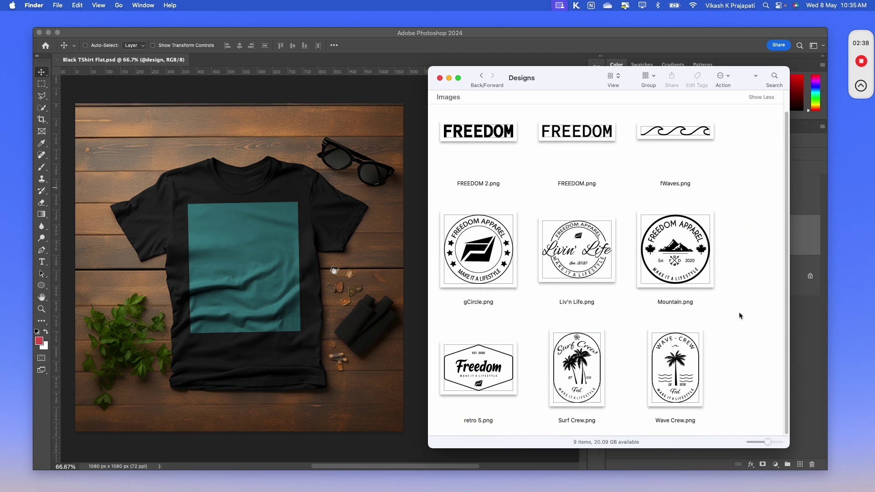
{"action": "scroll", "coordinate": [738, 312], "scroll_direction": "up", "scroll_amount": 1}
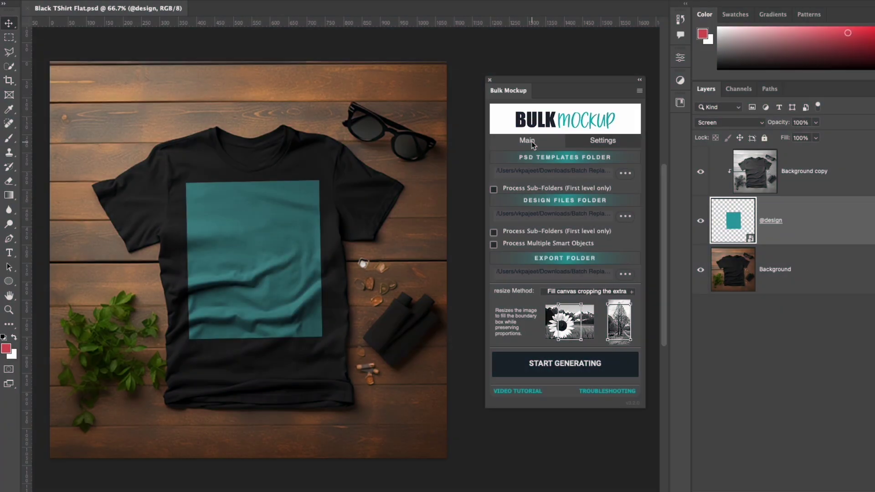
{"action": "left_click", "coordinate": [592, 142]}
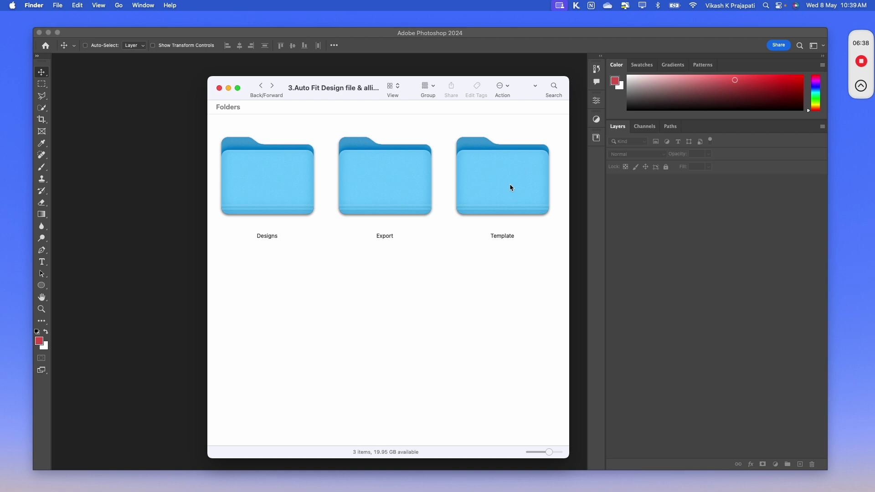
Look through the Template, Designs and Export folders of the third project, Auto Fit Design file.
{"action": "double_click", "coordinate": [510, 186]}
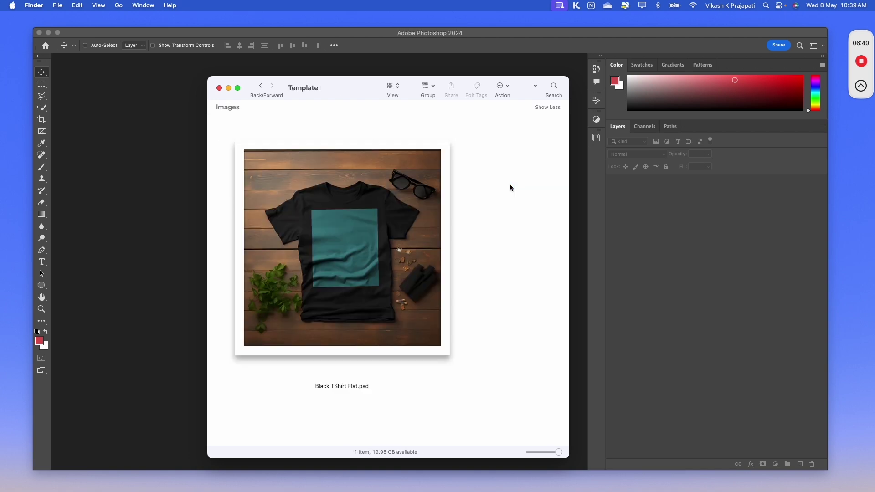
{"action": "left_click", "coordinate": [261, 86]}
{"action": "left_click", "coordinate": [280, 193]}
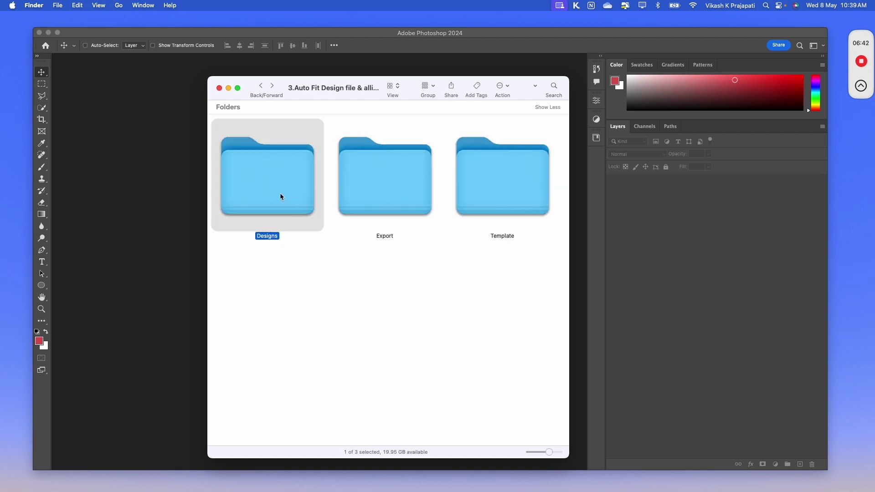
{"action": "double_click", "coordinate": [275, 192]}
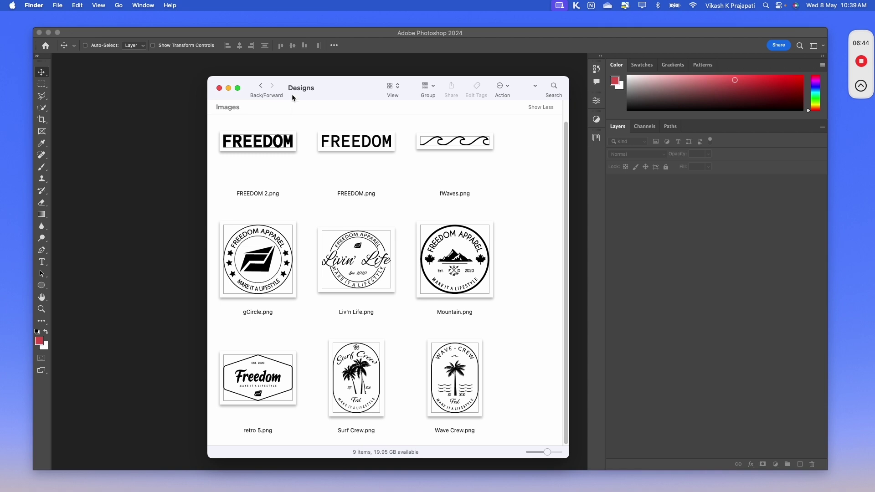
{"action": "left_click", "coordinate": [259, 86]}
{"action": "double_click", "coordinate": [357, 181]}
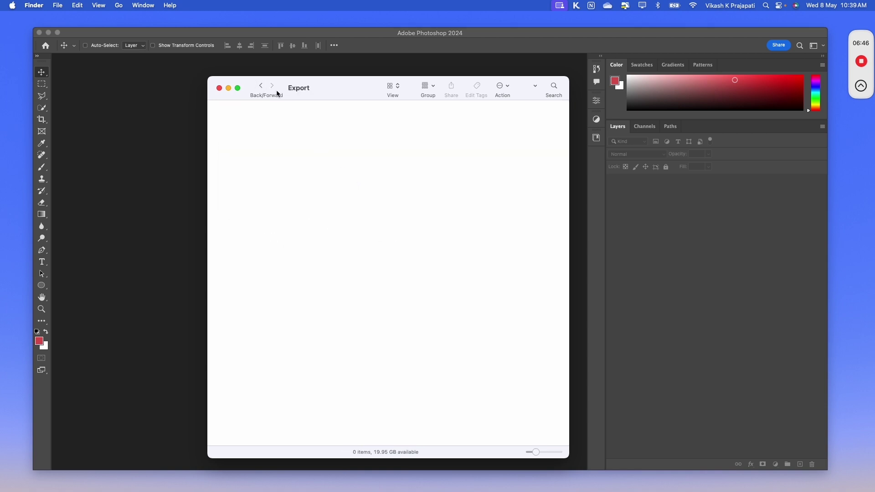
Set the Bulk Mockup resize method to "Fit to canvas without cropping" and align the design layer to the canvas's top center.
{"action": "left_click", "coordinate": [575, 177]}
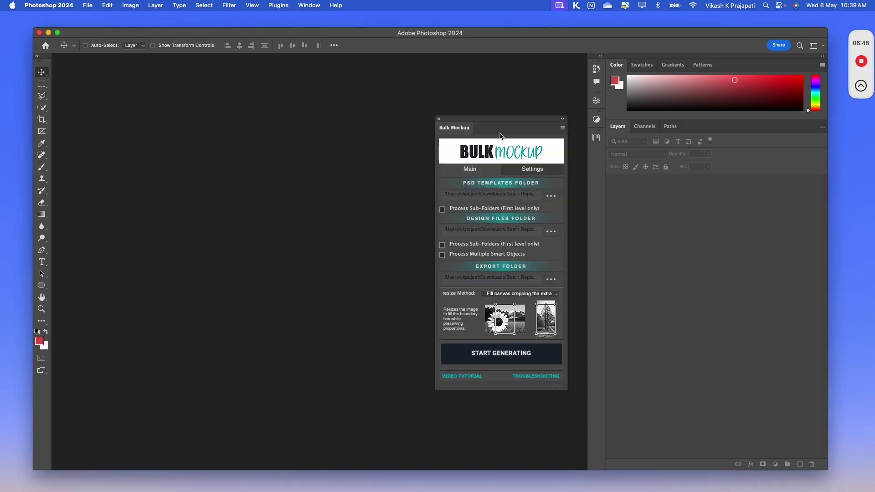
{"action": "left_click_drag", "start_coordinate": [496, 124], "coordinate": [309, 125]}
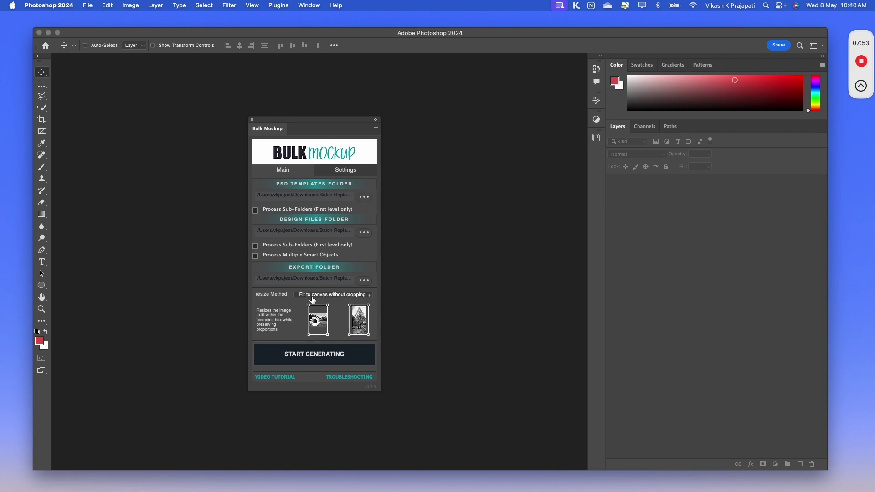
{"action": "left_click", "coordinate": [345, 170]}
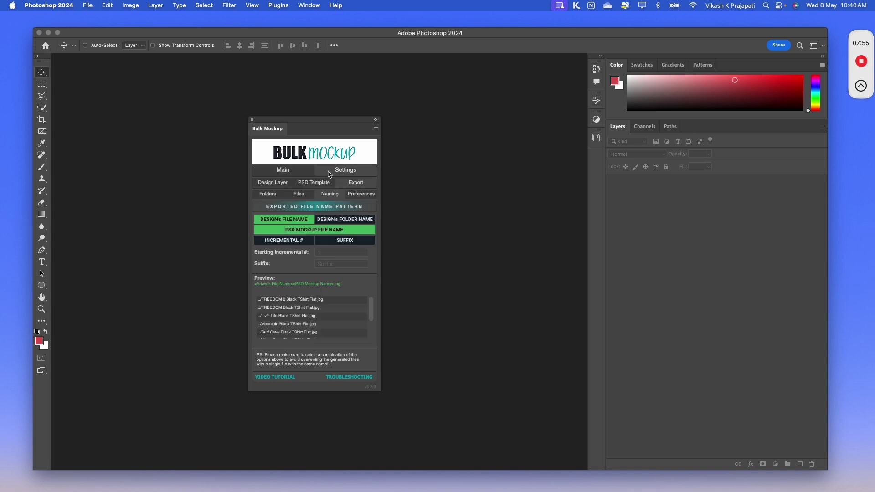
{"action": "left_click", "coordinate": [278, 183]}
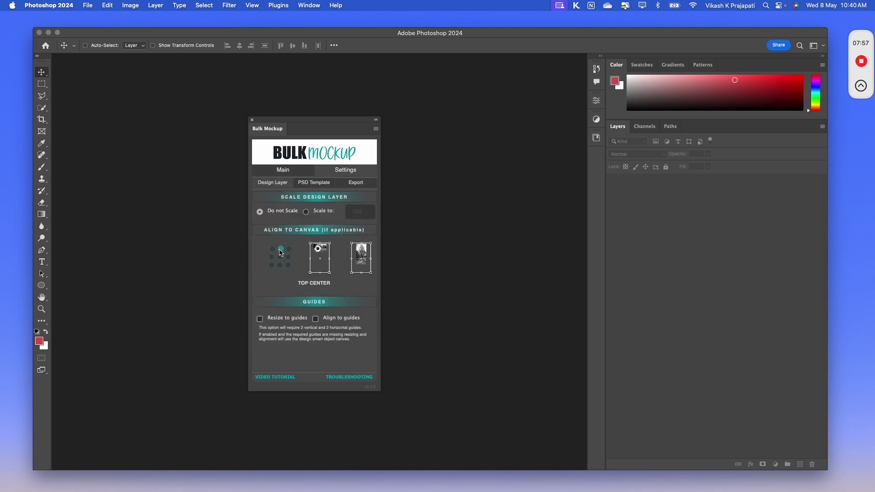
Set the exported file name pattern to the design's file name followed by the PSD mockup file name.
{"action": "left_click", "coordinate": [356, 183]}
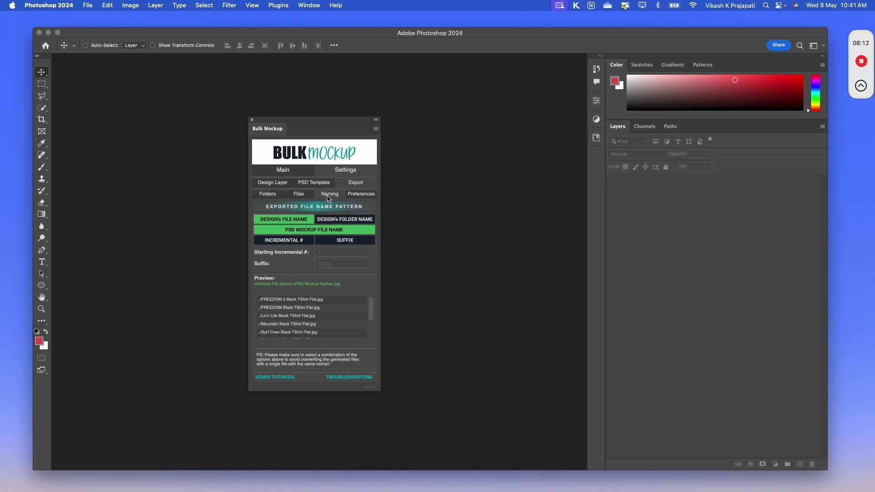
{"action": "left_click", "coordinate": [278, 219]}
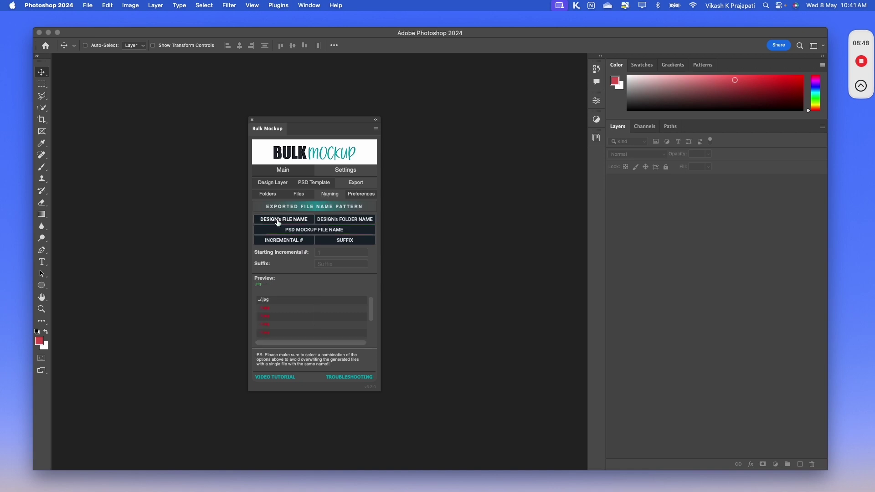
{"action": "left_click", "coordinate": [278, 221]}
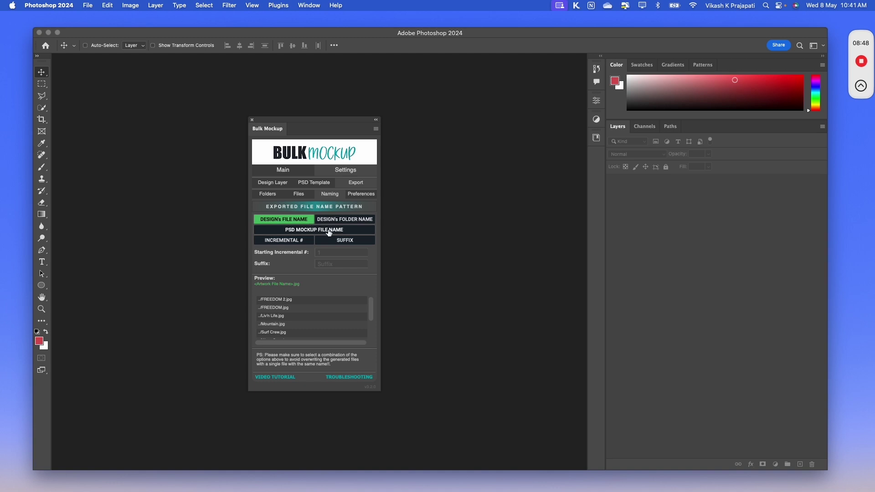
{"action": "left_click", "coordinate": [329, 230]}
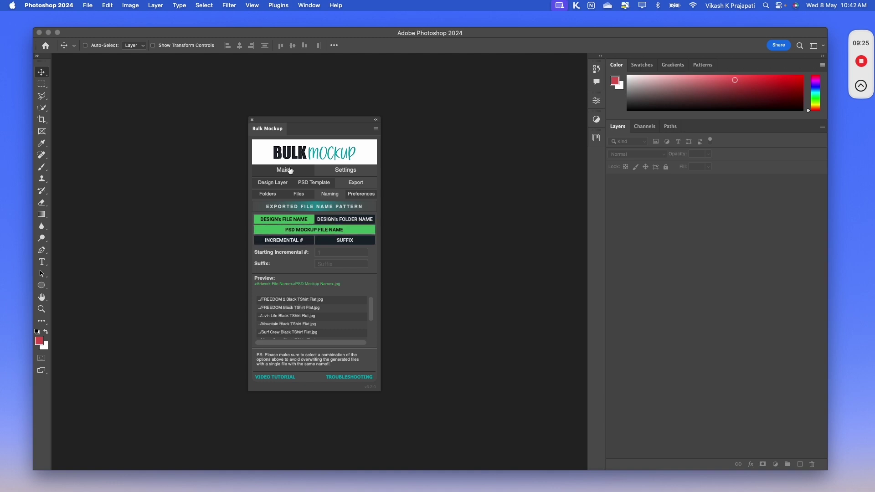
Move the Bulk Mockup panel clear of the Export folder and start generating the T-shirt mockups.
{"action": "left_click", "coordinate": [290, 170]}
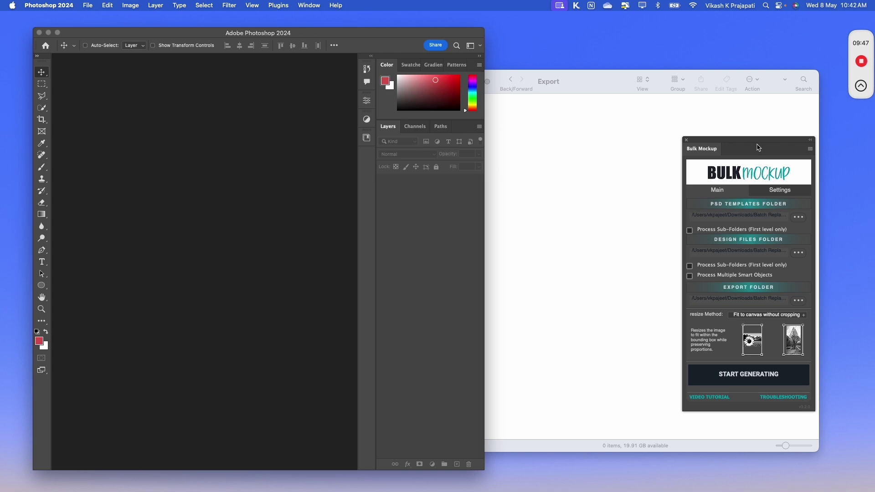
{"action": "left_click_drag", "start_coordinate": [759, 146], "coordinate": [797, 144]}
{"action": "left_click", "coordinate": [770, 373]}
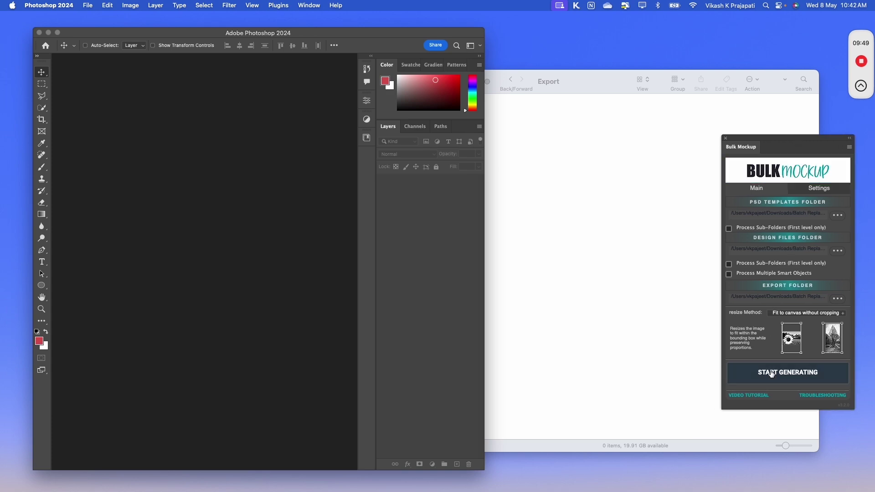
Inspect the exported black T-shirt mockups at a larger thumbnail size in the Export folder.
{"action": "left_click", "coordinate": [674, 343]}
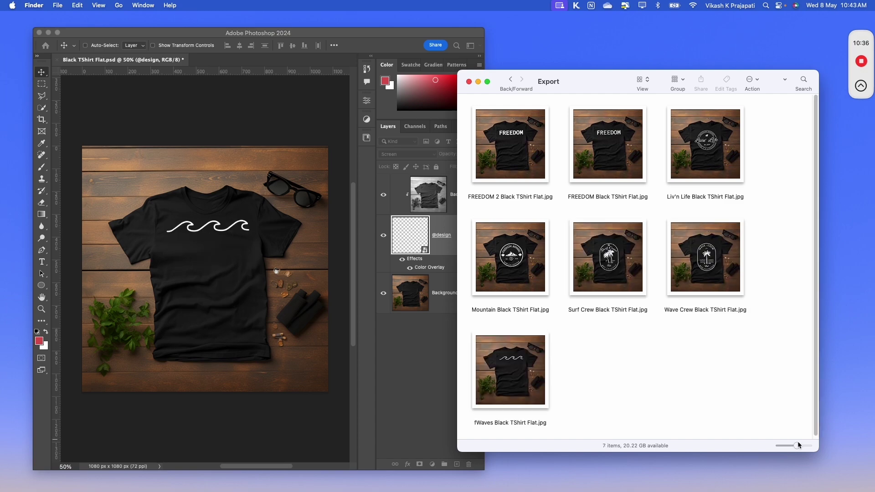
{"action": "left_click_drag", "start_coordinate": [797, 445], "coordinate": [808, 445]}
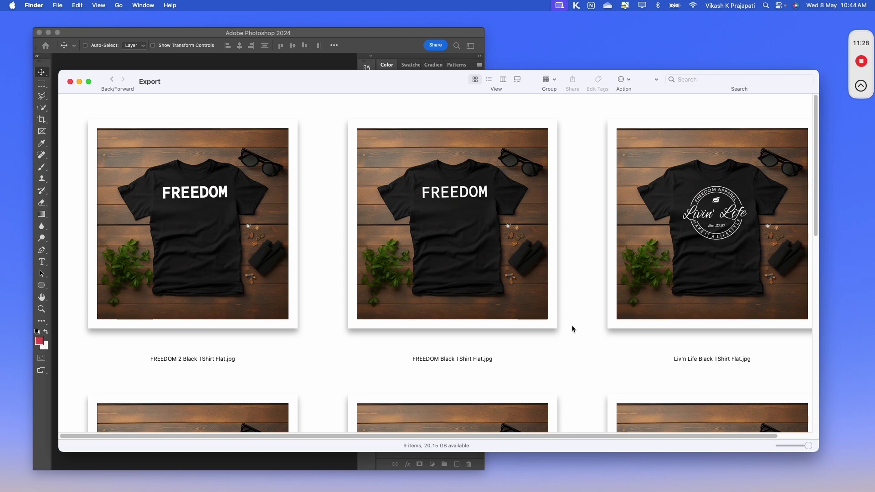
{"action": "scroll", "coordinate": [572, 326], "scroll_direction": "down", "scroll_amount": 10}
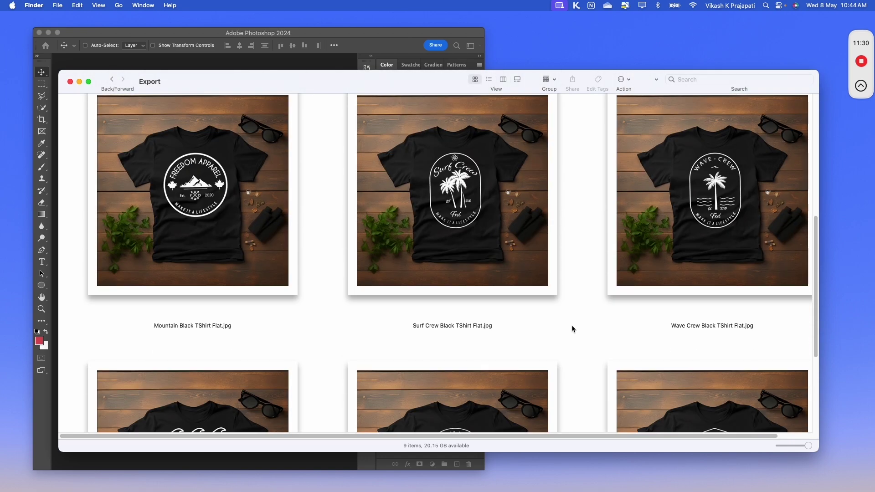
Browse the remaining exported T-shirt mockups and the pin badge designs in the Design folder.
{"action": "scroll", "coordinate": [571, 324], "scroll_direction": "down", "scroll_amount": 10}
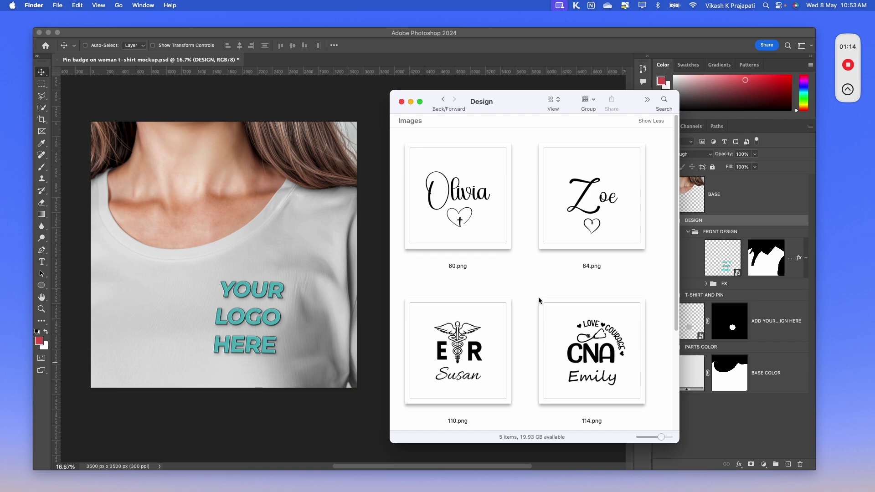
{"action": "left_click", "coordinate": [570, 327]}
{"action": "scroll", "coordinate": [466, 342], "scroll_direction": "down", "scroll_amount": 3}
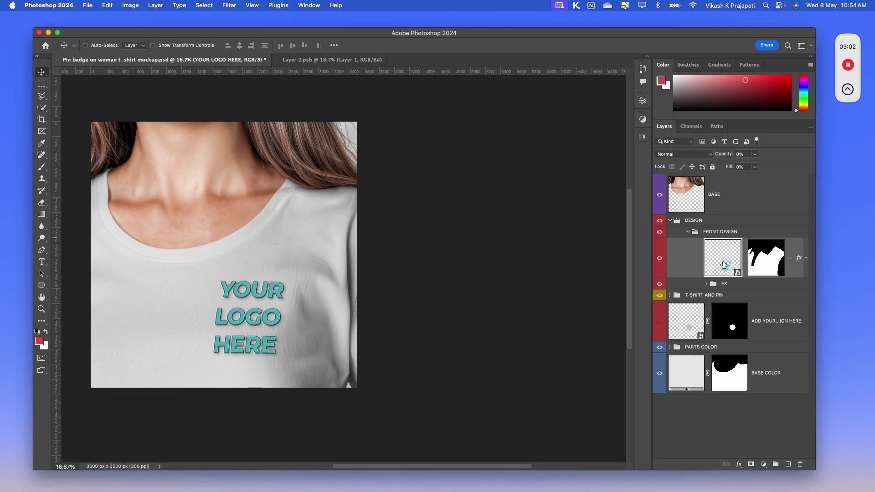
Open the front design smart object and place two horizontal and two vertical guides around the edges of the YOUR LOGO HERE placeholder.
{"action": "double_click", "coordinate": [724, 265]}
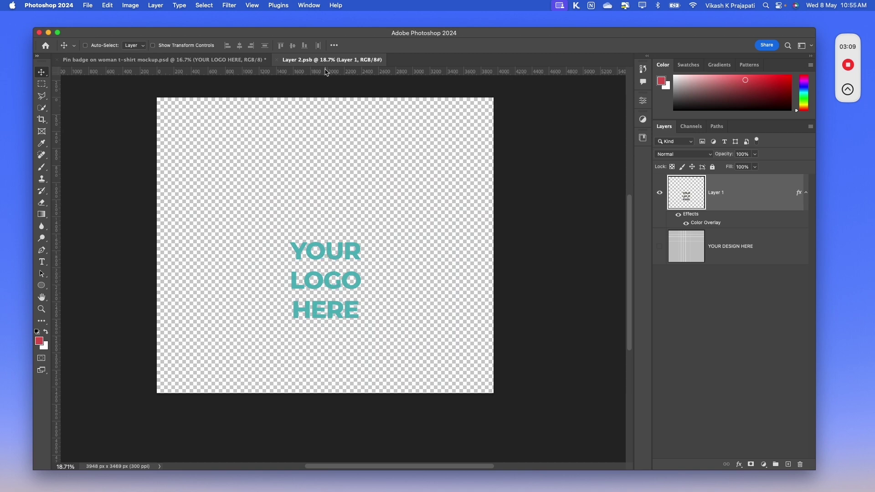
{"action": "left_click_drag", "start_coordinate": [328, 74], "coordinate": [359, 242]}
{"action": "left_click_drag", "start_coordinate": [361, 77], "coordinate": [387, 318]}
{"action": "left_click_drag", "start_coordinate": [56, 250], "coordinate": [291, 256]}
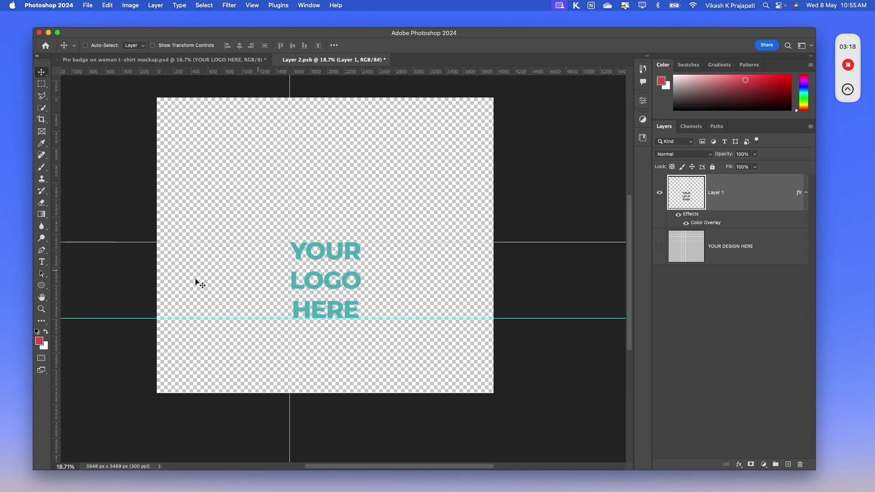
{"action": "left_click_drag", "start_coordinate": [56, 259], "coordinate": [364, 275]}
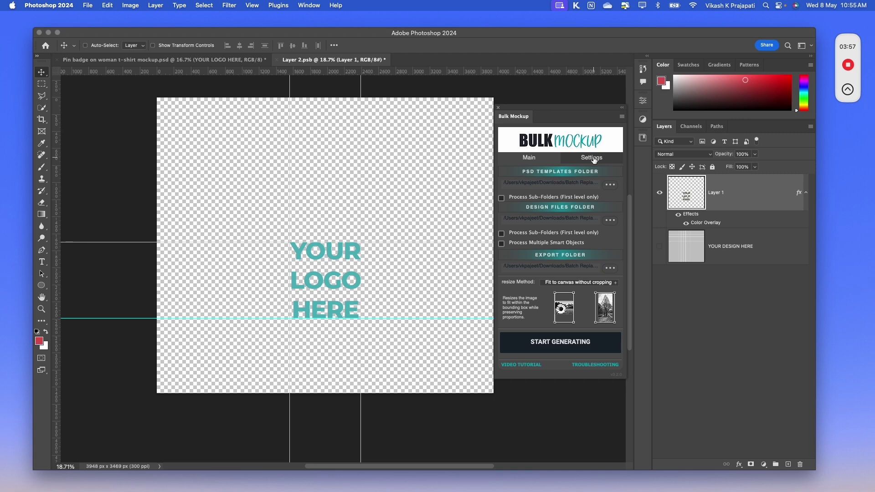
Enable resizing to guides in the Bulk Mockup design layer settings and save the logo smart object with its guides.
{"action": "left_click", "coordinate": [592, 159]}
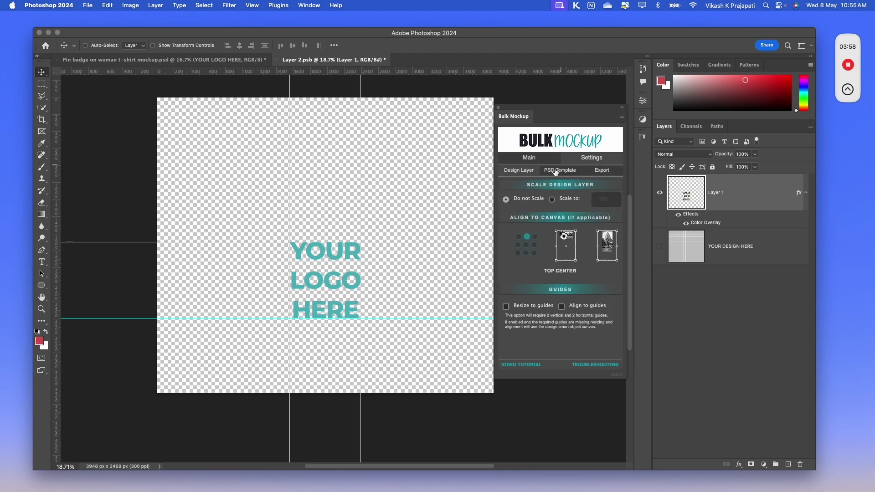
{"action": "left_click", "coordinate": [506, 308]}
{"action": "left_click", "coordinate": [531, 159]}
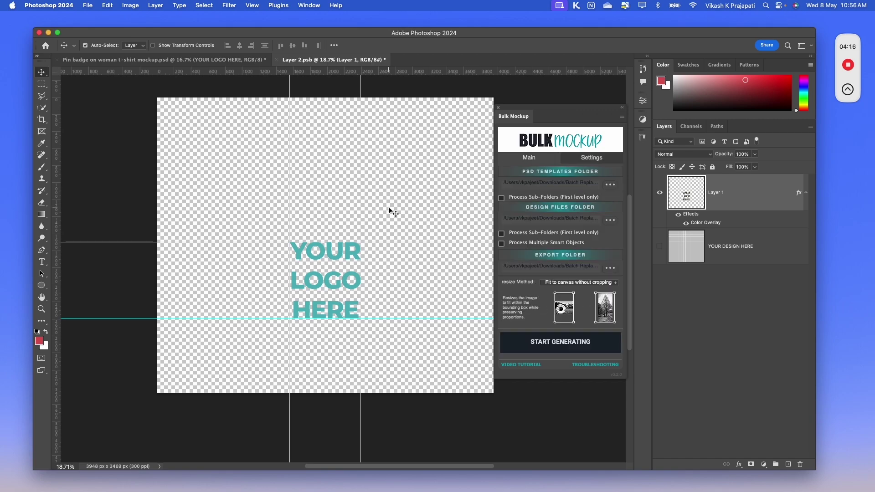
{"action": "key", "text": "super+s"}
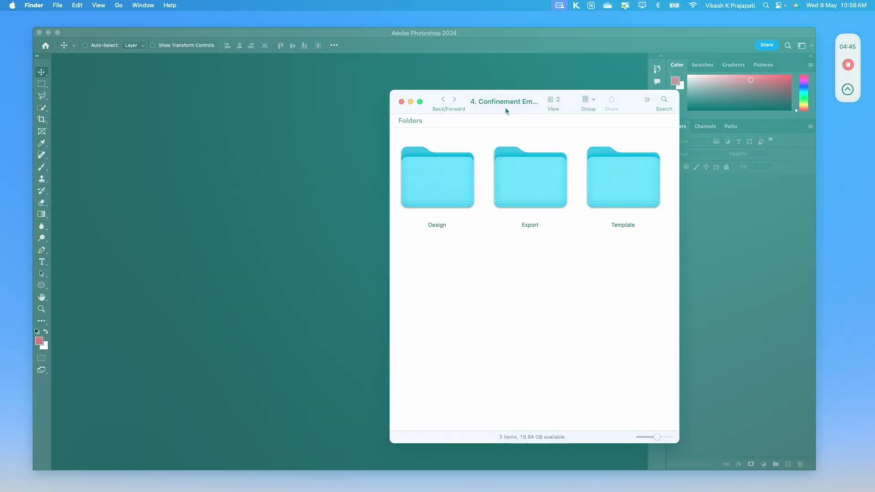
Review the guide options in the Bulk Mockup settings and start generating the pin badge mockups.
{"action": "left_click_drag", "start_coordinate": [504, 110], "coordinate": [491, 107]}
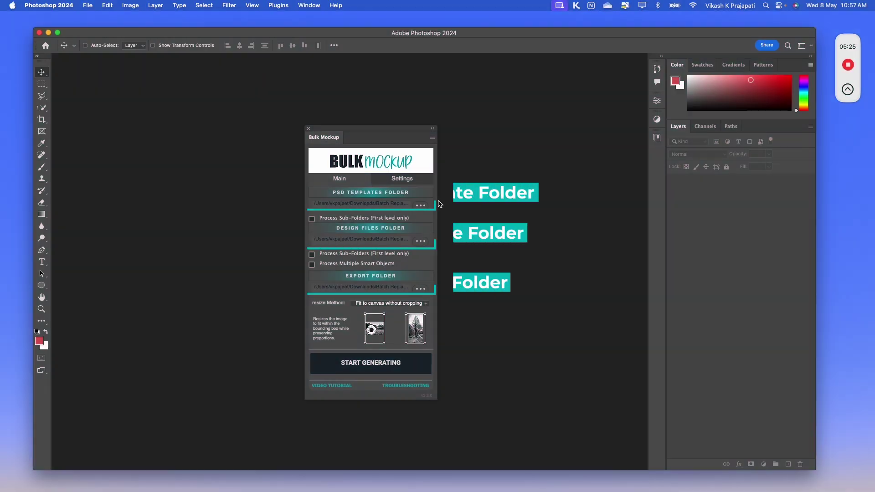
{"action": "left_click", "coordinate": [402, 178]}
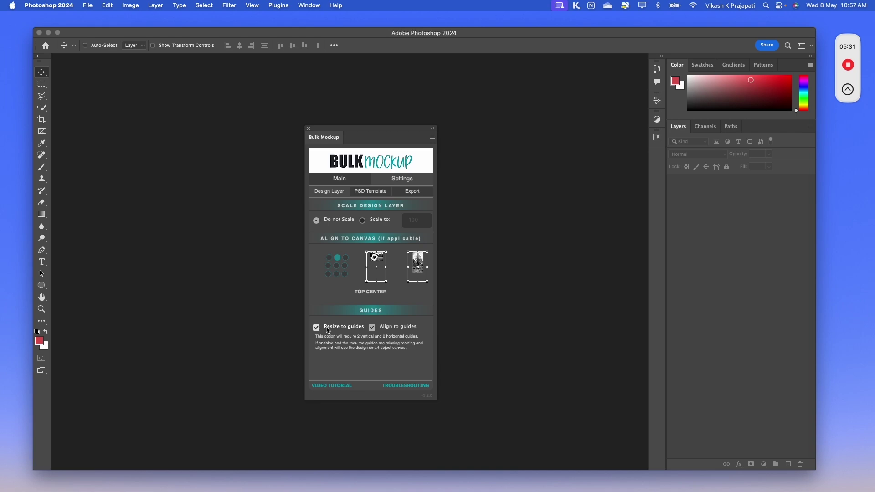
{"action": "left_click", "coordinate": [340, 178]}
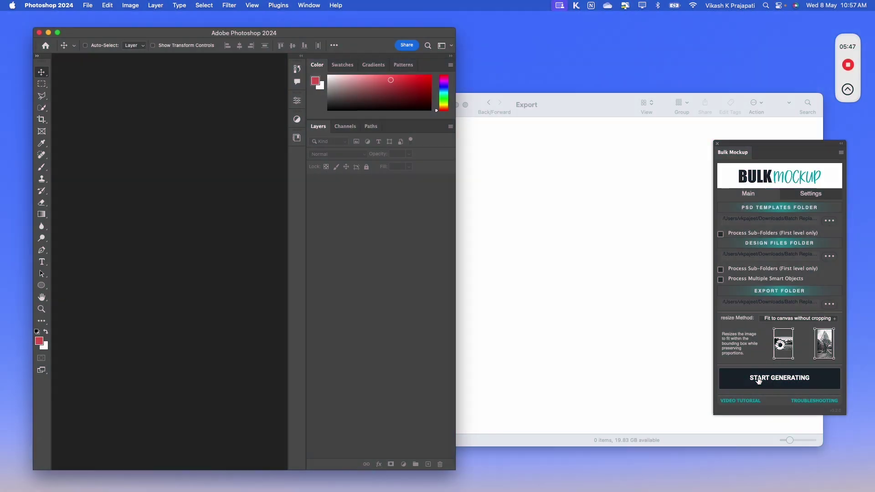
{"action": "left_click", "coordinate": [758, 380]}
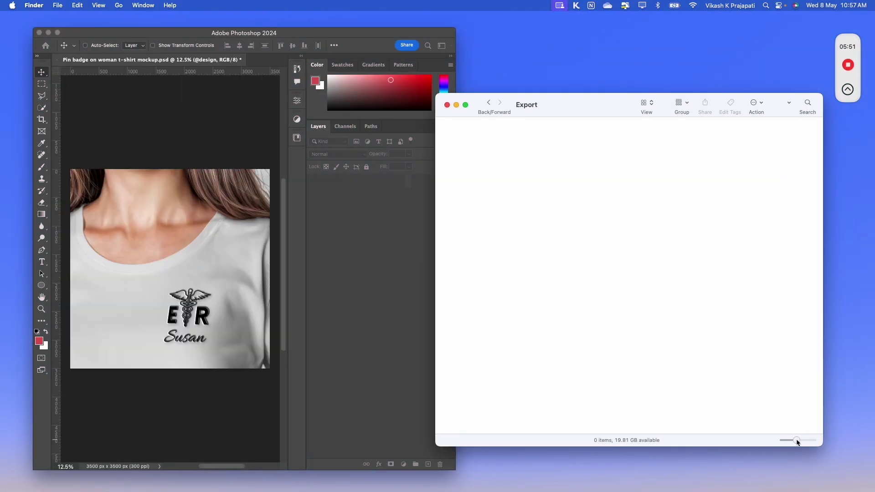
Enlarge the thumbnails in the Export folder and compare the exported pin badge mockups one after another.
{"action": "left_click_drag", "start_coordinate": [789, 440], "coordinate": [806, 440]}
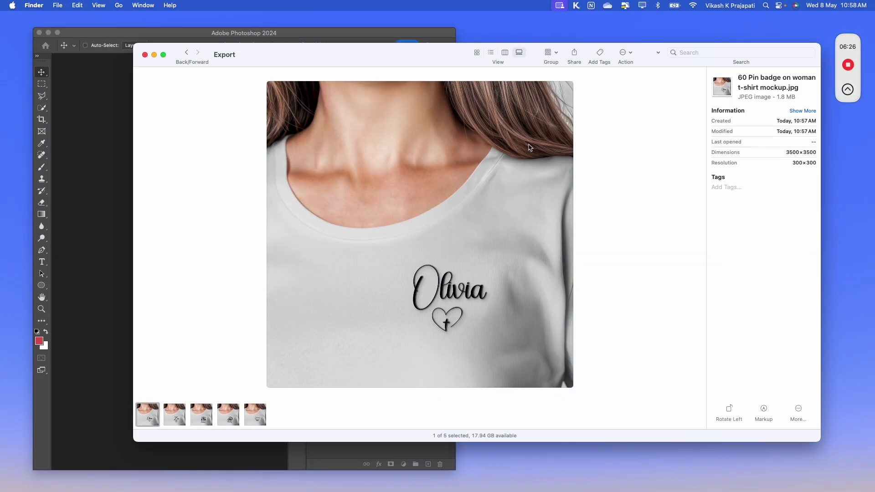
{"action": "key", "text": "Right"}
{"action": "key", "text": "Right"}
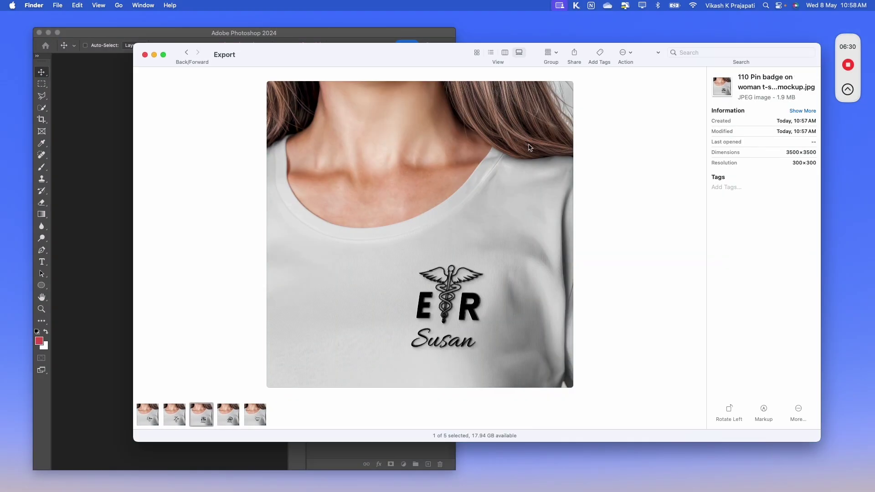
{"action": "key", "text": "Right"}
{"action": "key", "text": "Right"}
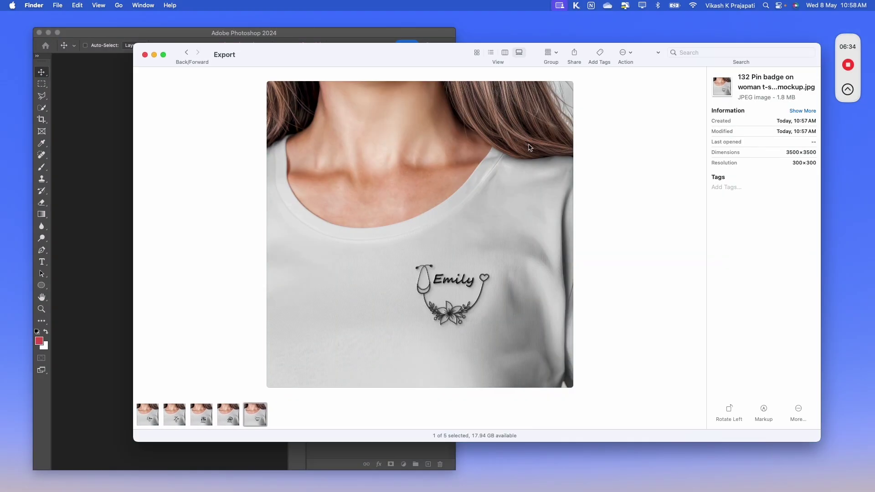
{"action": "key", "text": "Left"}
{"action": "key", "text": "Left"}
{"action": "key", "text": "Left"}
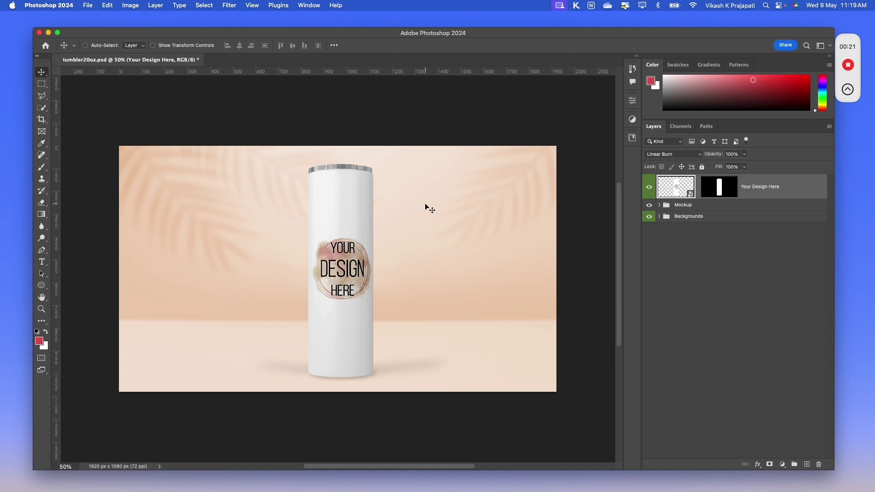
Show the Timeline for tumbler20oz.psd and play the rotating tumbler animation.
{"action": "left_click", "coordinate": [310, 5]}
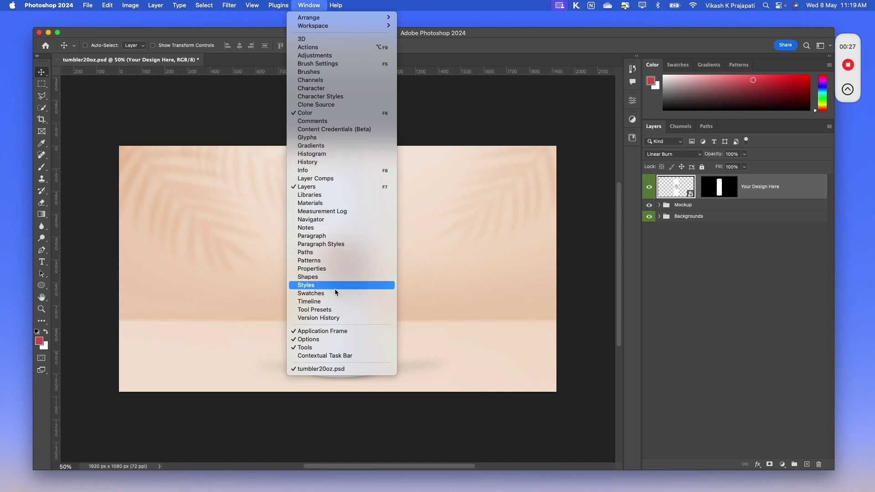
{"action": "left_click", "coordinate": [335, 302]}
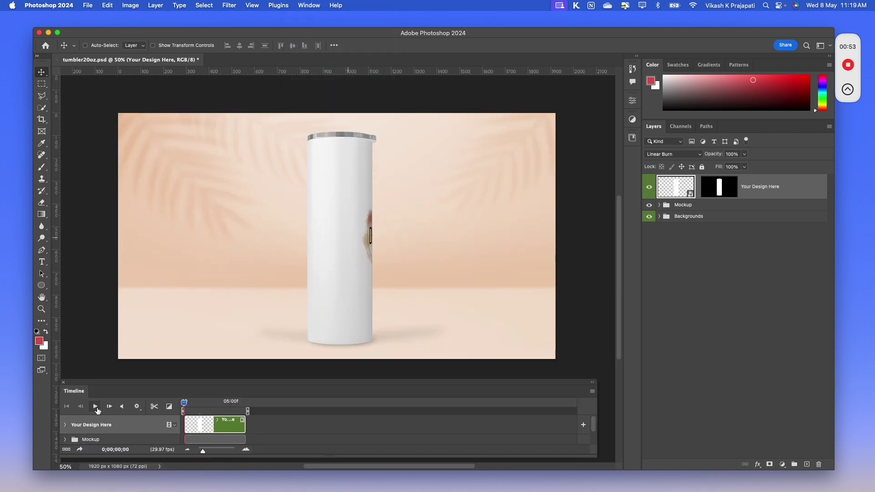
{"action": "left_click", "coordinate": [96, 406]}
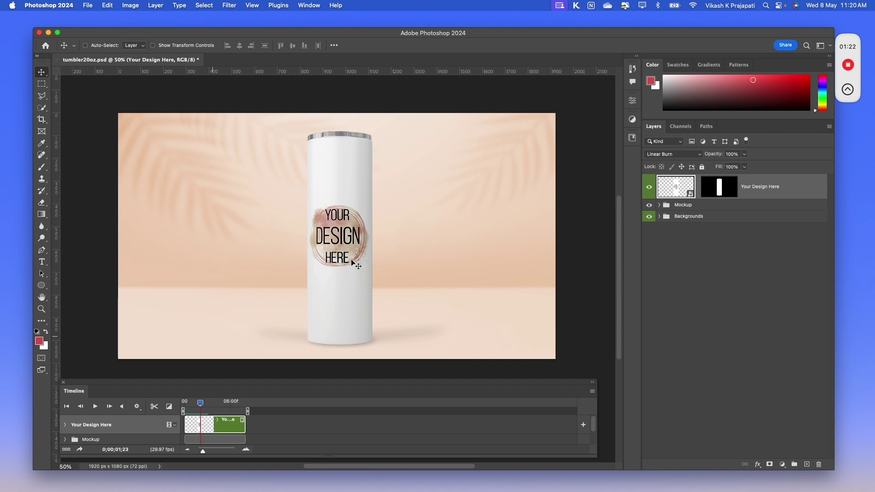
Open the tumbler's design smart object and the smart object nested inside it to examine the placeholder artwork.
{"action": "double_click", "coordinate": [677, 190]}
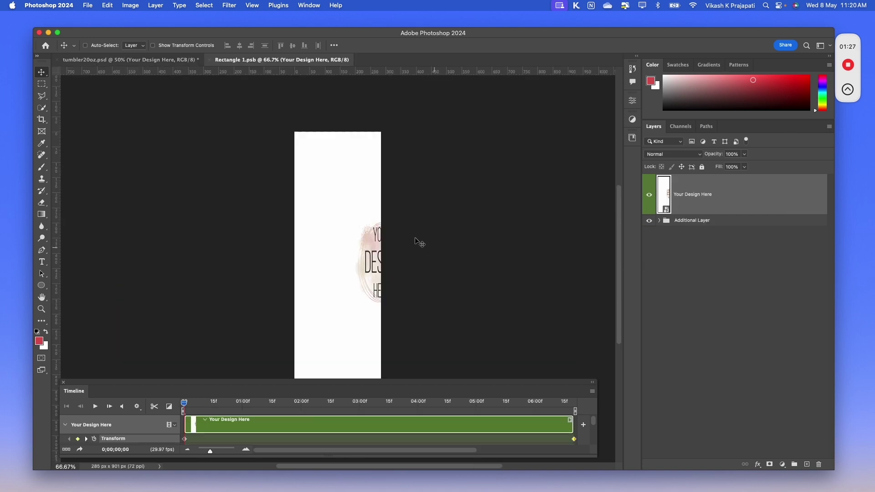
{"action": "scroll", "coordinate": [397, 239], "scroll_direction": "down", "scroll_amount": 3}
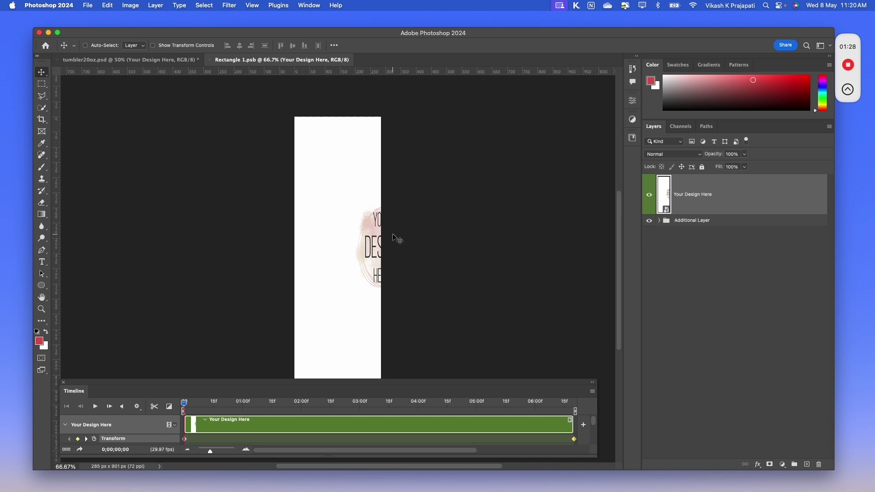
{"action": "double_click", "coordinate": [665, 201]}
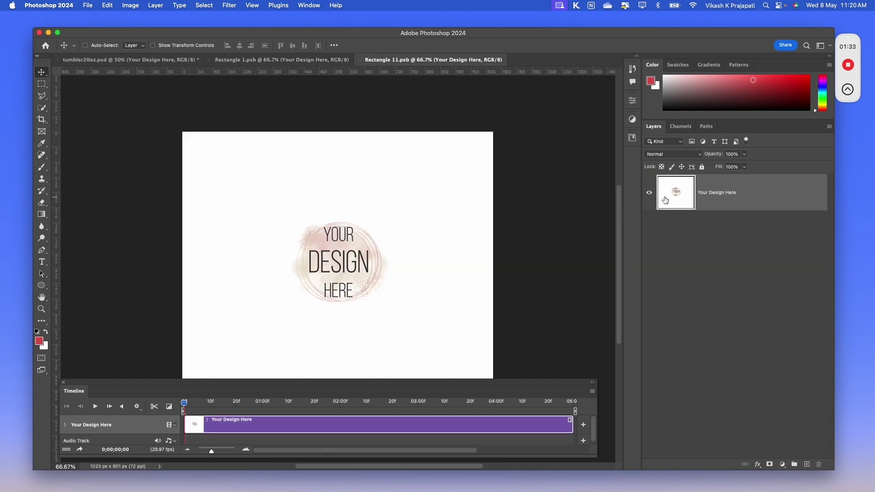
{"action": "scroll", "coordinate": [414, 239], "scroll_direction": "down", "scroll_amount": 2}
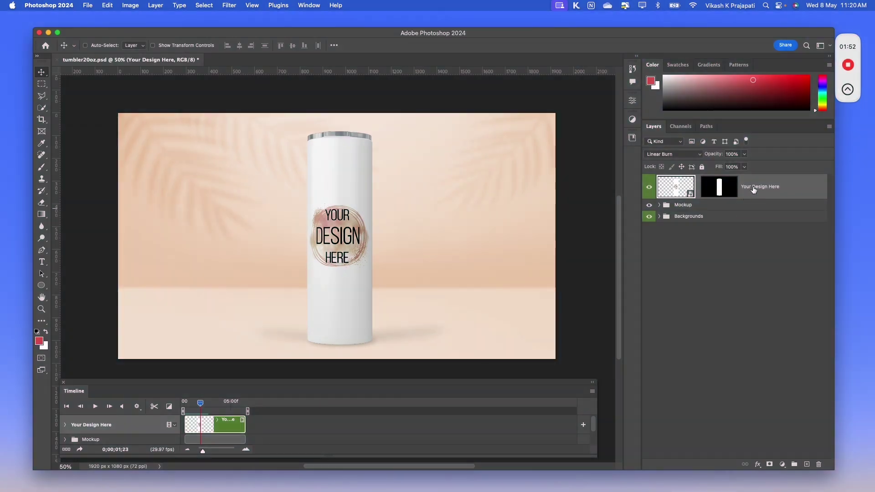
{"action": "double_click", "coordinate": [753, 189]}
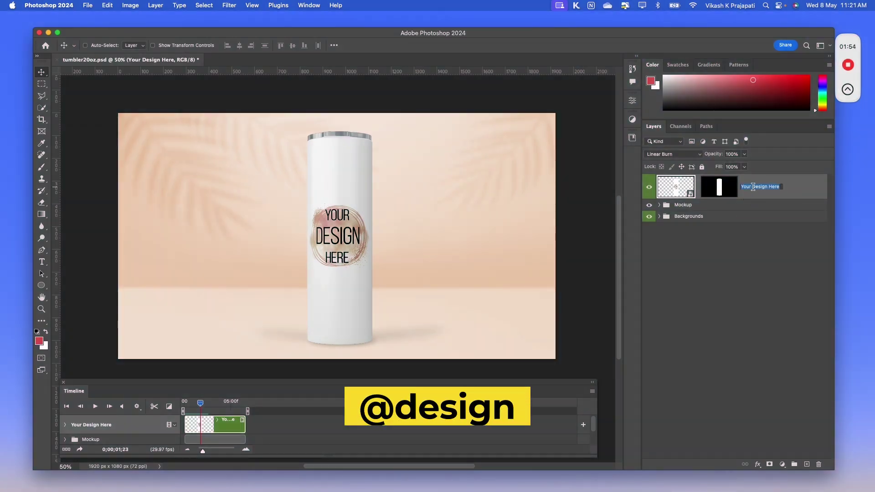
{"action": "type", "text": "@designb"}
{"action": "key", "text": "BackSpace"}
{"action": "key", "text": "Return"}
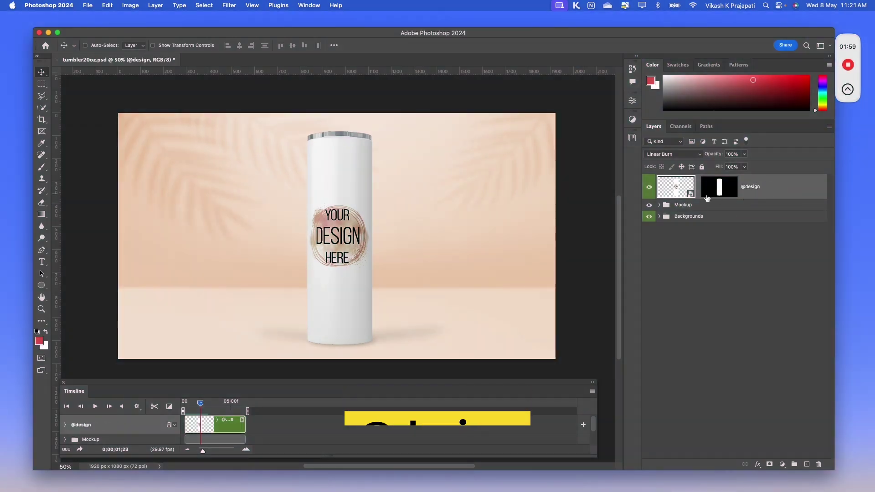
{"action": "double_click", "coordinate": [681, 191]}
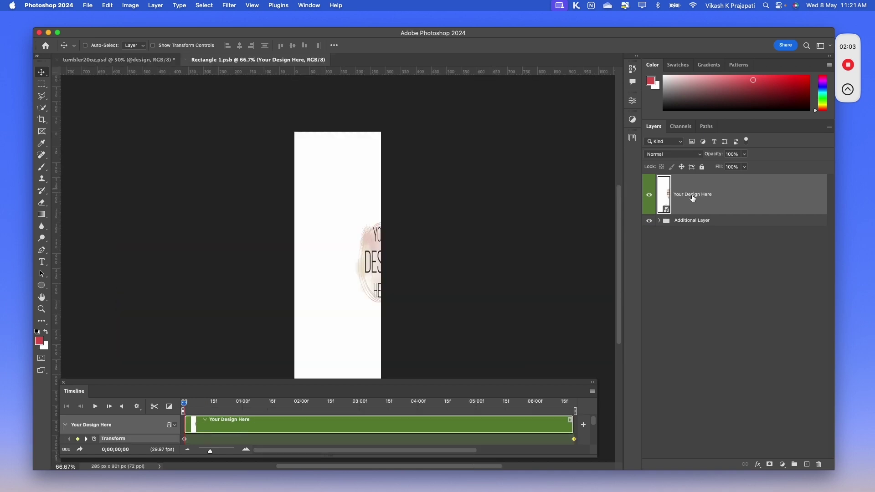
{"action": "double_click", "coordinate": [693, 195]}
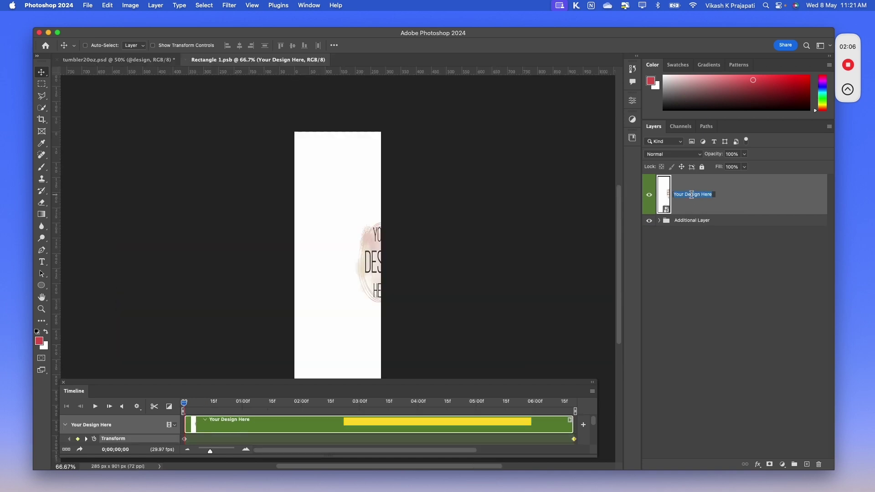
{"action": "type", "text": "@nested"}
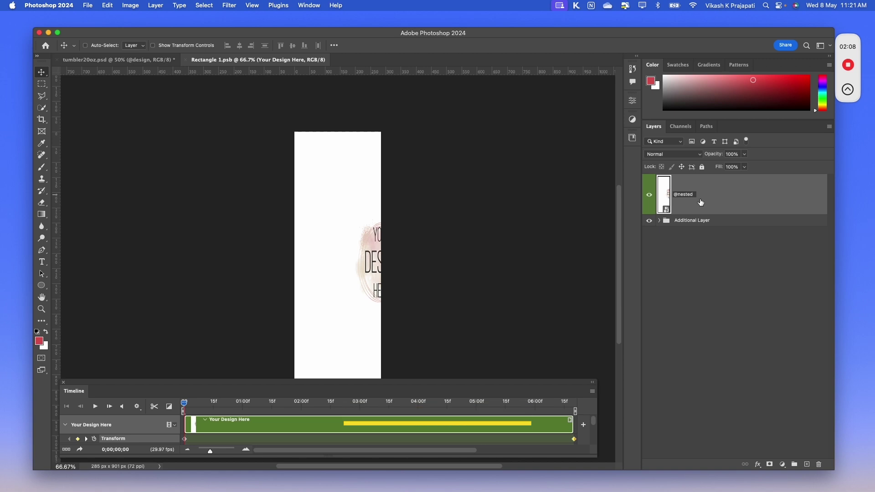
{"action": "key", "text": "Return"}
{"action": "key", "text": "super+s"}
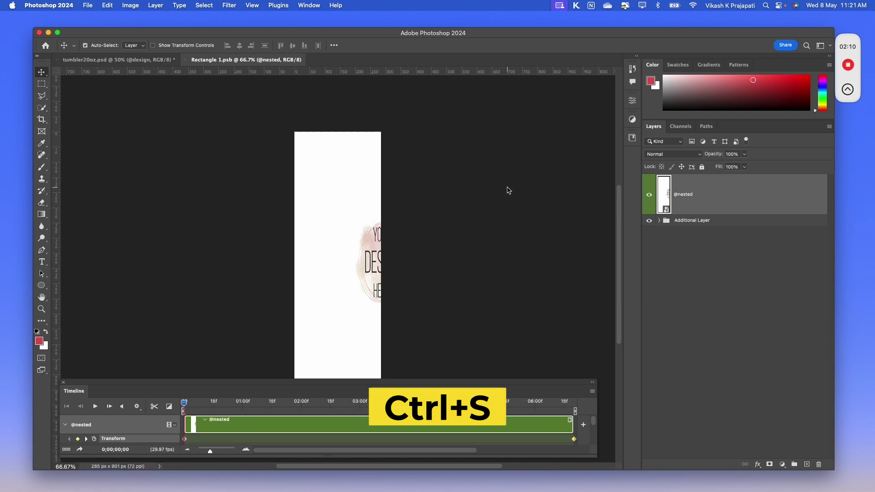
{"action": "key", "text": "super+w"}
{"action": "key", "text": "super+s"}
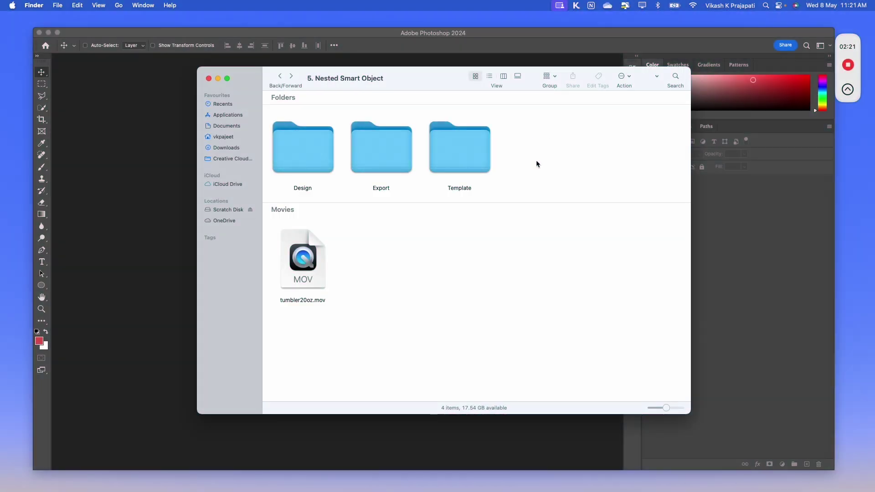
Look through the tumbler artwork in the Design folder and open the Export folder of 5. Nested Smart Object.
{"action": "double_click", "coordinate": [308, 166]}
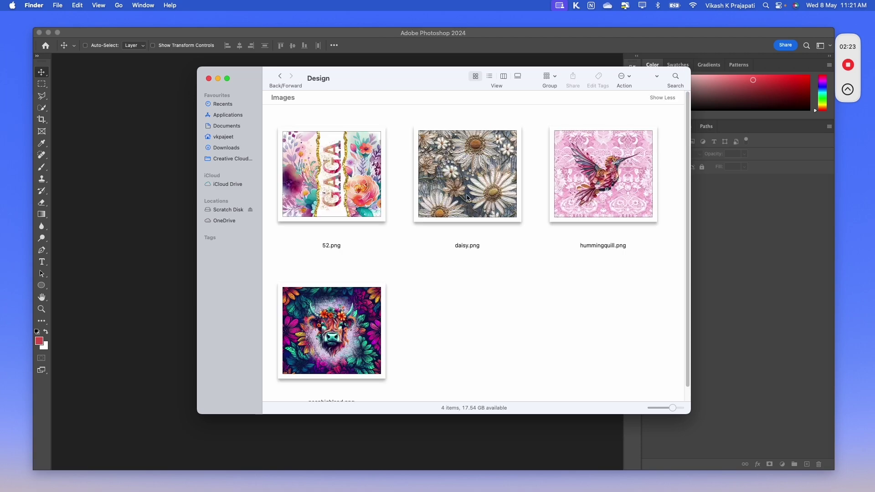
{"action": "scroll", "coordinate": [364, 143], "scroll_direction": "down", "scroll_amount": 1}
{"action": "left_click", "coordinate": [275, 77]}
{"action": "double_click", "coordinate": [376, 143]}
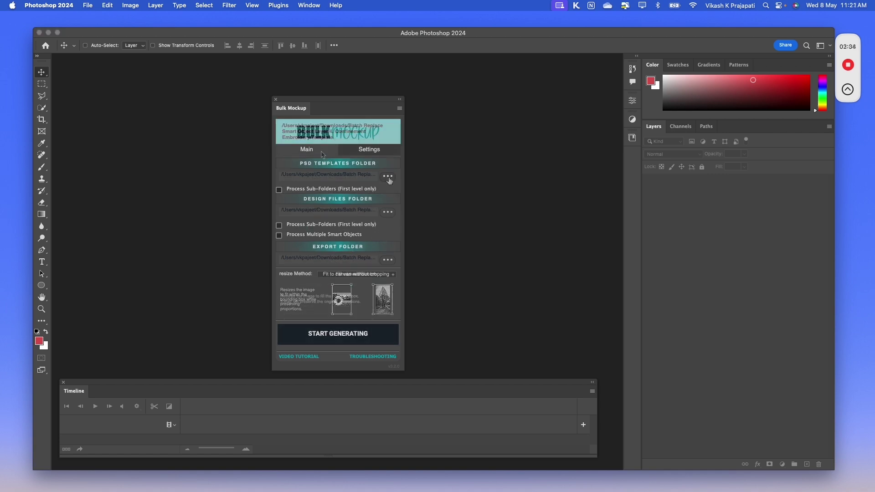
Set the Bulk Mockup export format to MP4 only, turning JPG off.
{"action": "left_click", "coordinate": [368, 150]}
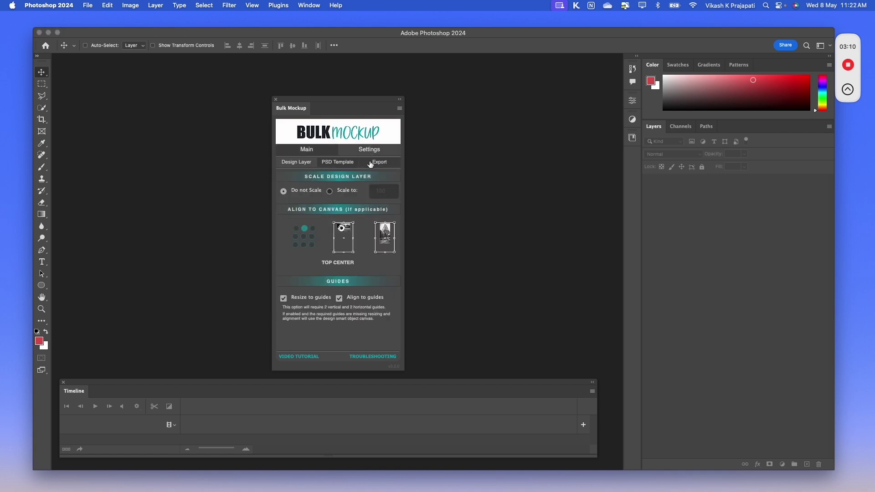
{"action": "left_click", "coordinate": [376, 163]}
{"action": "left_click", "coordinate": [324, 174]}
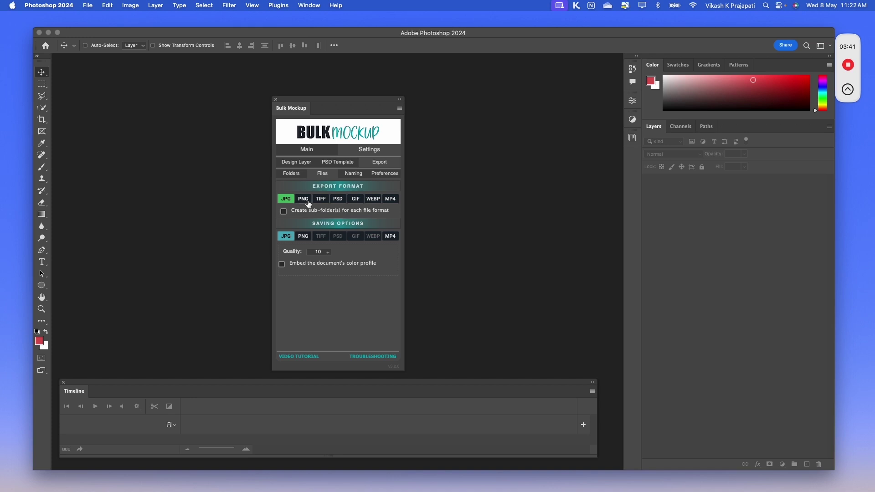
{"action": "left_click", "coordinate": [398, 203]}
{"action": "left_click", "coordinate": [287, 199]}
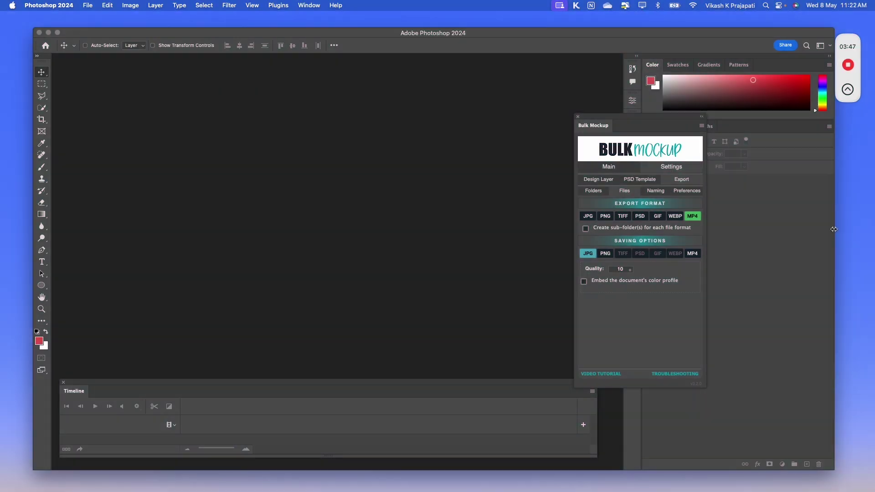
Narrow the Photoshop window to uncover the Export folder window beside it.
{"action": "left_click_drag", "start_coordinate": [833, 229], "coordinate": [432, 234]}
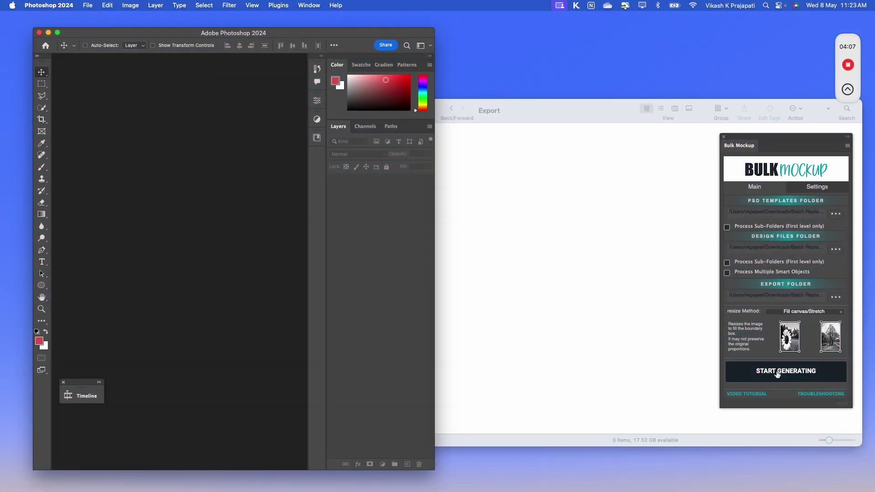
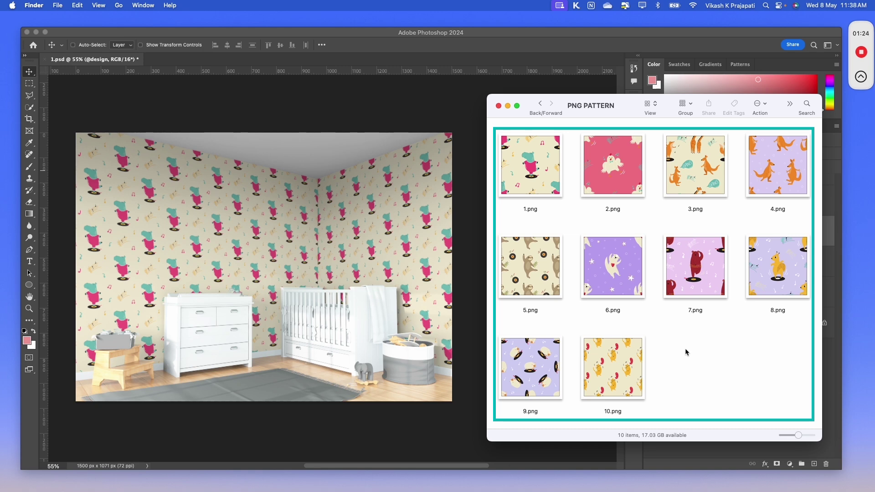
{"action": "left_click", "coordinate": [405, 267]}
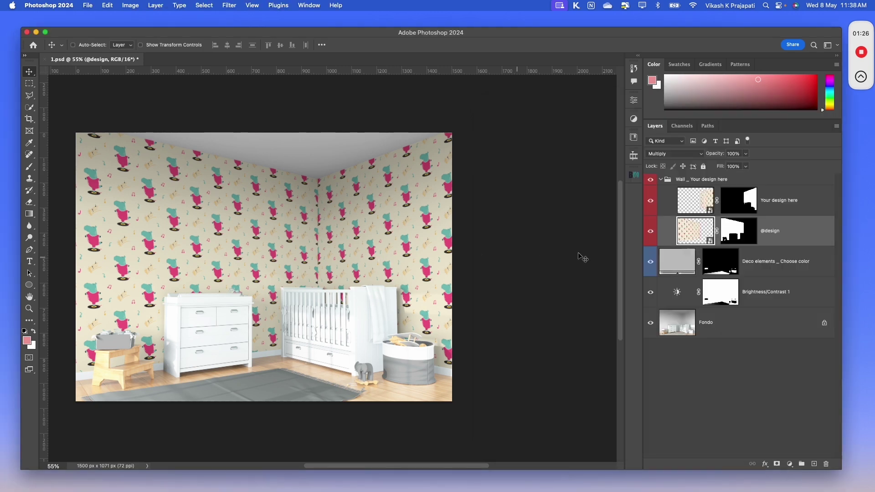
{"action": "double_click", "coordinate": [691, 235]}
{"action": "left_click", "coordinate": [671, 220]}
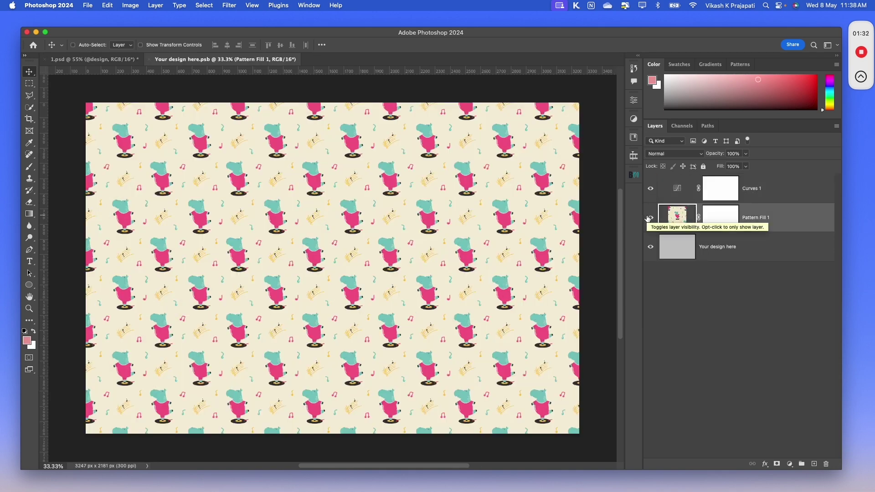
{"action": "double_click", "coordinate": [677, 218]}
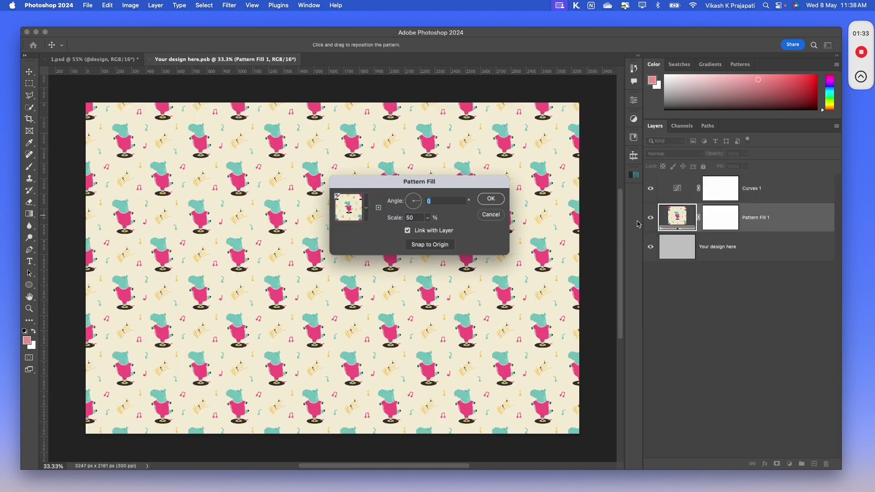
{"action": "left_click", "coordinate": [366, 208]}
{"action": "left_click", "coordinate": [363, 274]}
{"action": "left_click", "coordinate": [374, 277]}
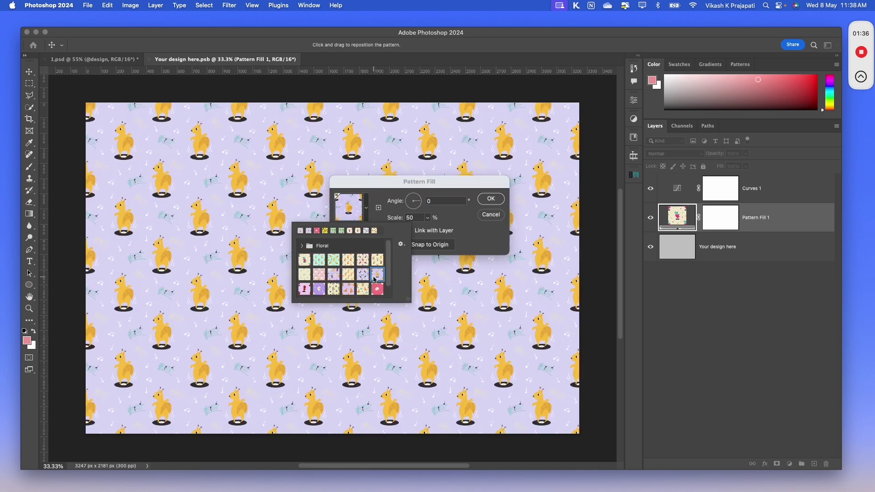
{"action": "left_click", "coordinate": [490, 199]}
{"action": "key", "text": "ctrl+s"}
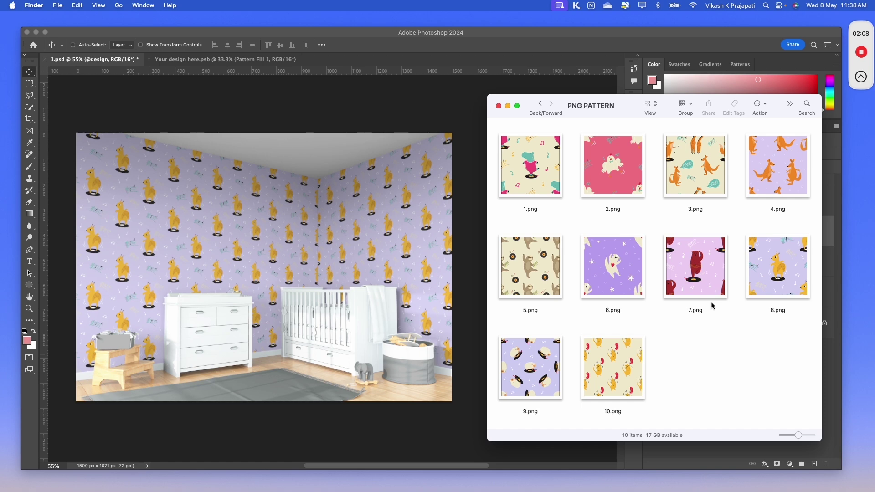
{"action": "left_click", "coordinate": [381, 268]}
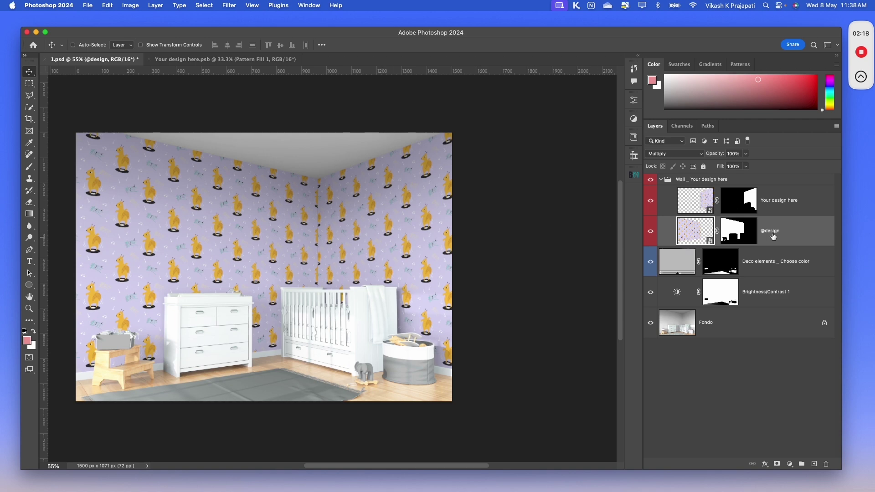
{"action": "double_click", "coordinate": [690, 234]}
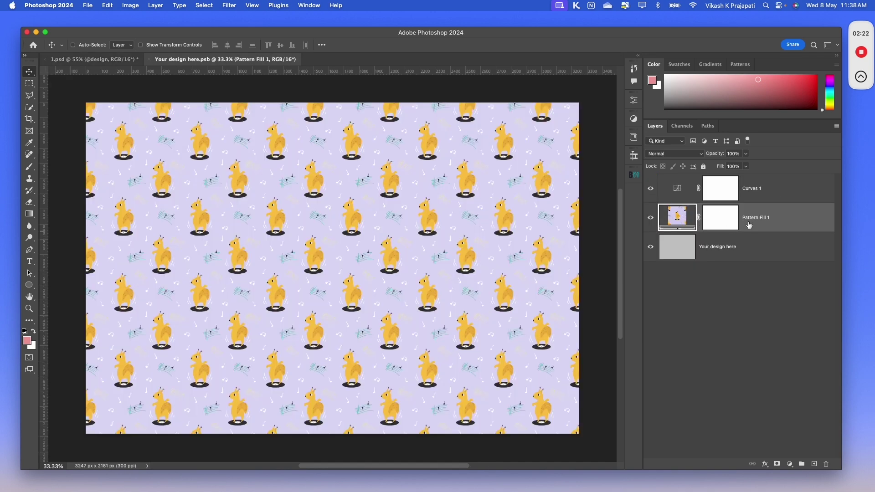
{"action": "key", "text": "BackSpace"}
{"action": "left_click", "coordinate": [755, 197]}
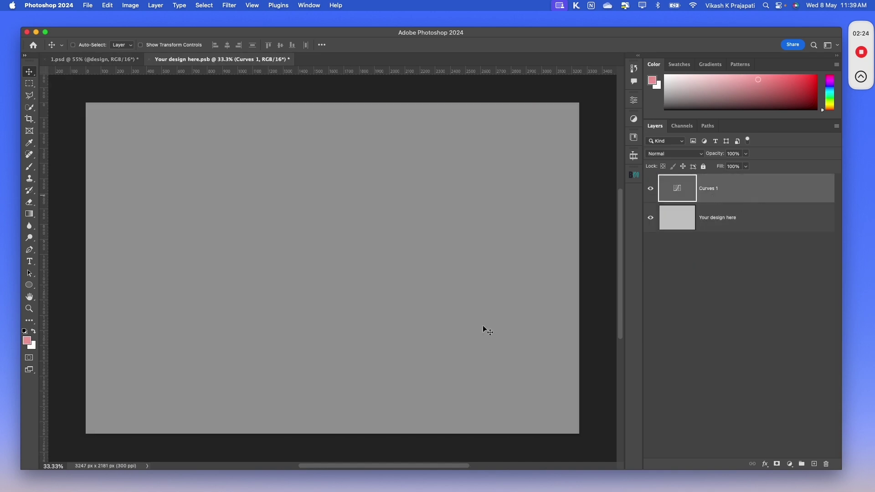
{"action": "key", "text": "BackSpace"}
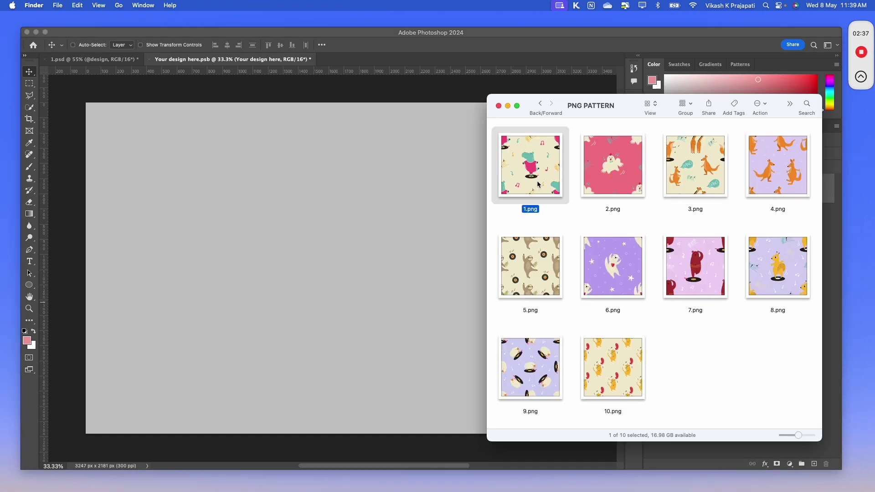
Place 1.png from the PNG PATTERN folder and scale it down to a small tile in the canvas's upper-left corner.
{"action": "left_click_drag", "start_coordinate": [538, 184], "coordinate": [253, 205]}
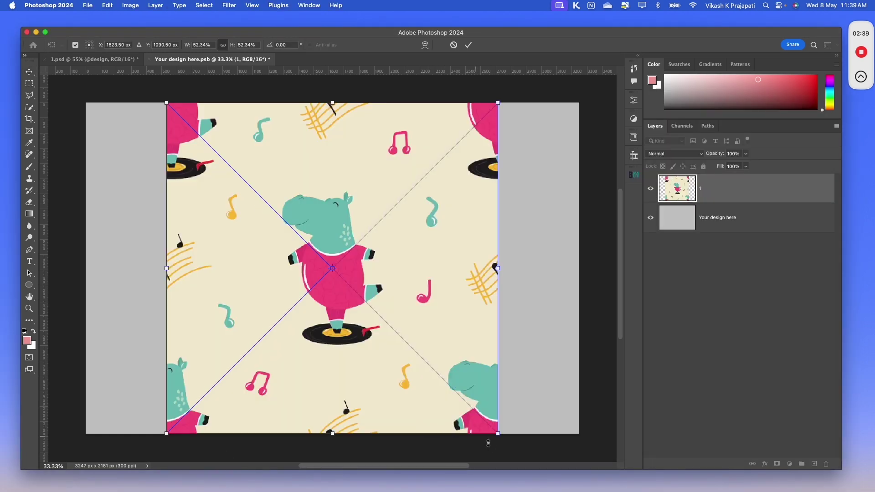
{"action": "left_click_drag", "start_coordinate": [497, 433], "coordinate": [123, 154]}
{"action": "key", "text": "Return"}
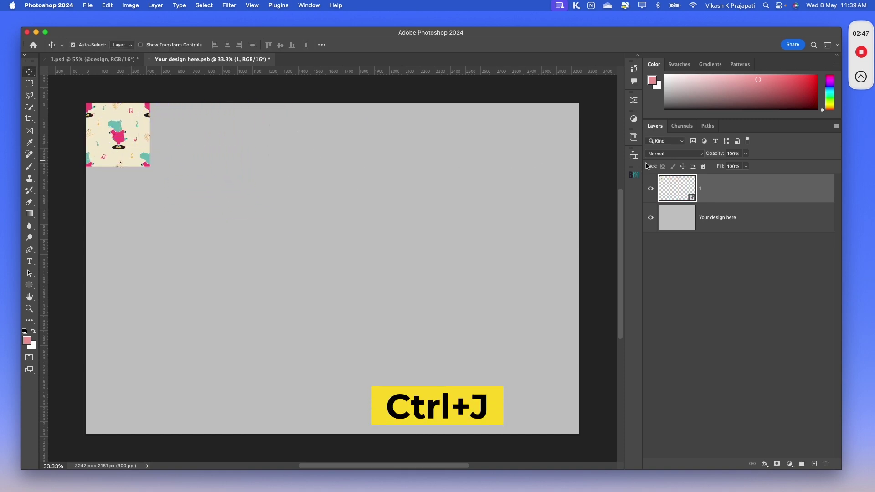
Duplicate the pattern tile repeatedly and arrange the copies edge to edge until they fill the whole canvas.
{"action": "key", "text": "super+j"}
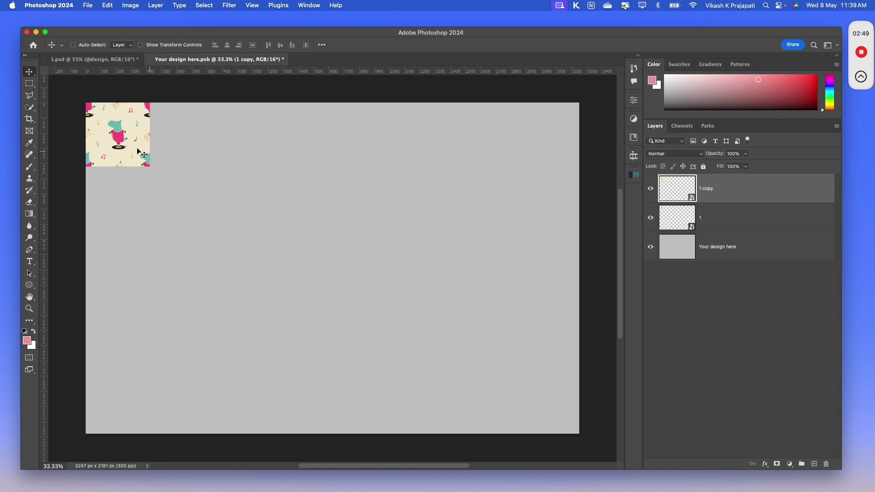
{"action": "left_click_drag", "start_coordinate": [132, 153], "coordinate": [586, 336]}
{"action": "key", "text": "super+j"}
{"action": "key", "text": "super+j"}
{"action": "key", "text": "super+j"}
{"action": "key", "text": "super+j"}
{"action": "key", "text": "super+j"}
{"action": "left_click", "coordinate": [684, 305], "text": "shift"}
{"action": "key", "text": "super+j"}
{"action": "key", "text": "super+j"}
{"action": "key", "text": "super+j"}
{"action": "scroll", "coordinate": [446, 321], "scroll_direction": "down", "scroll_amount": 3}
{"action": "left_click", "coordinate": [704, 275]}
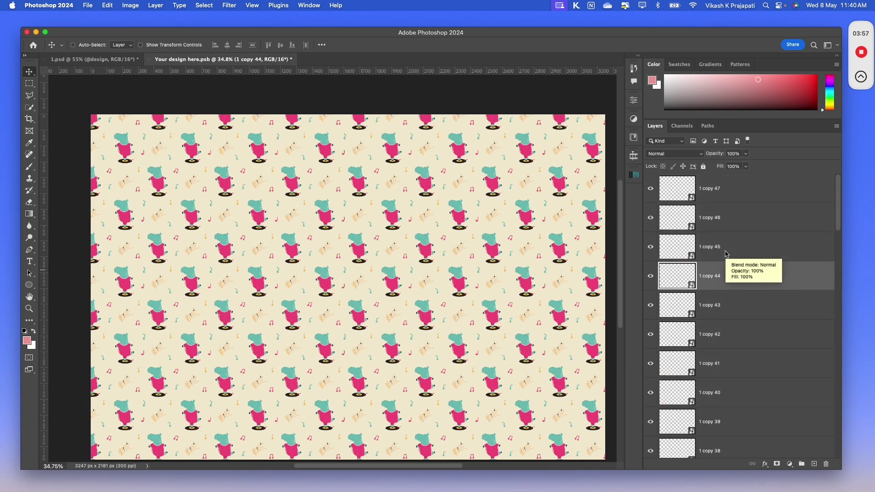
{"action": "left_click", "coordinate": [711, 192]}
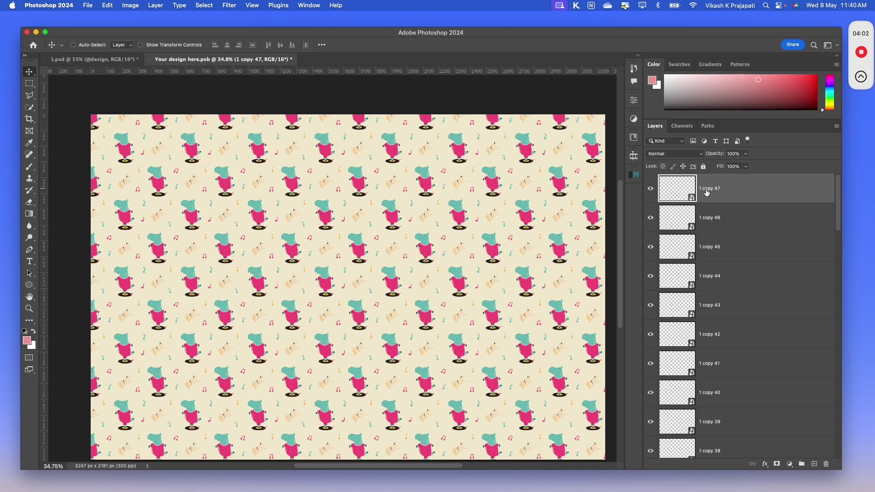
{"action": "type", "text": "@ne"}
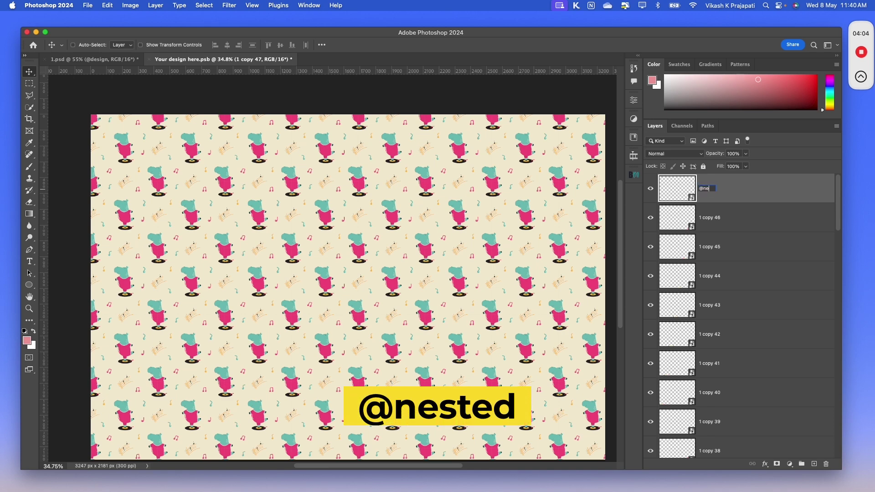
{"action": "type", "text": "sted"}
{"action": "key", "text": "Return"}
Save and close the smart object, and save and close the 1.psd mockup.
{"action": "key", "text": "ctrl+s"}
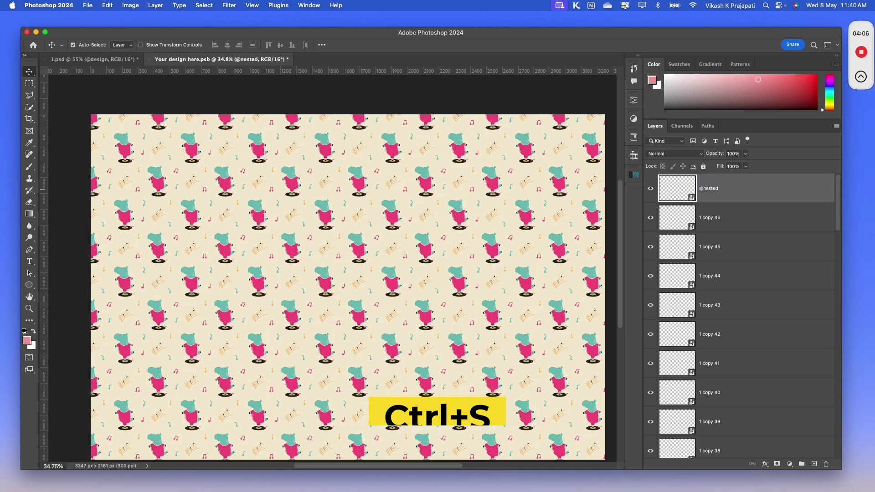
{"action": "key", "text": "ctrl+w"}
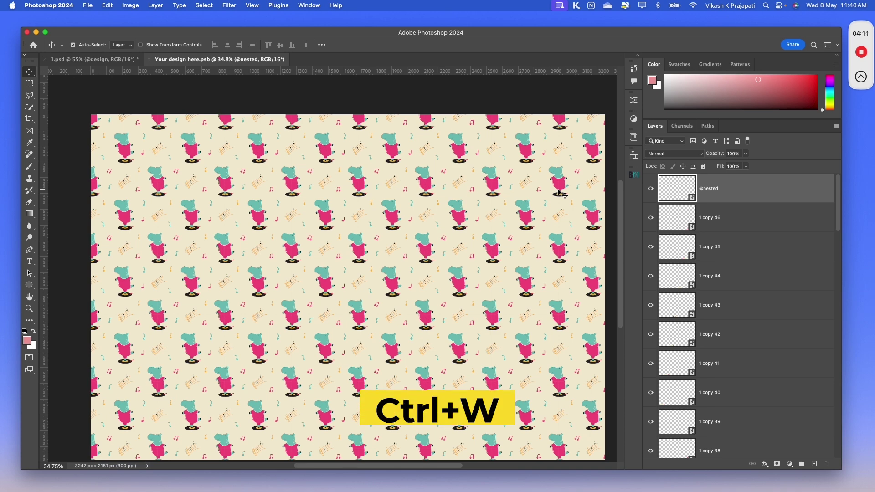
{"action": "key", "text": "ctrl+s"}
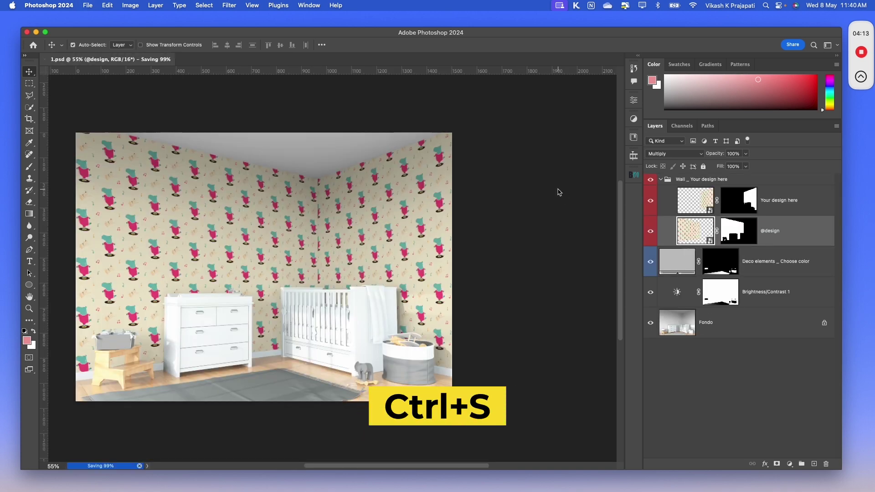
{"action": "key", "text": "ctrl+w"}
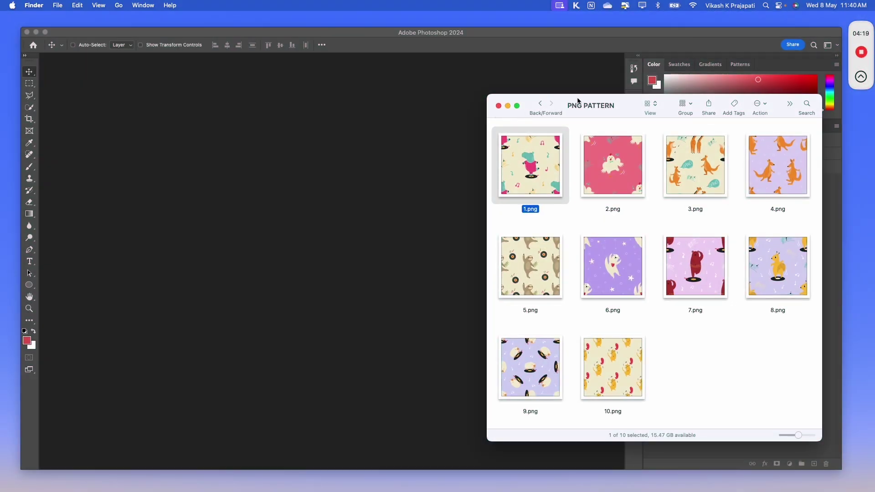
Go back from the PNG PATTERN folder to the 6. Pattern Fill folder to view its subfolders, and return to Photoshop.
{"action": "left_click_drag", "start_coordinate": [541, 109], "coordinate": [335, 86]}
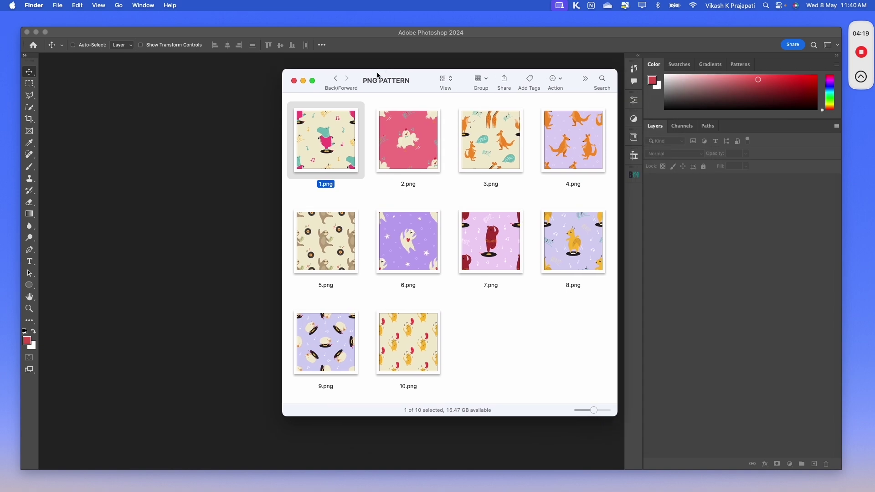
{"action": "left_click", "coordinate": [336, 84]}
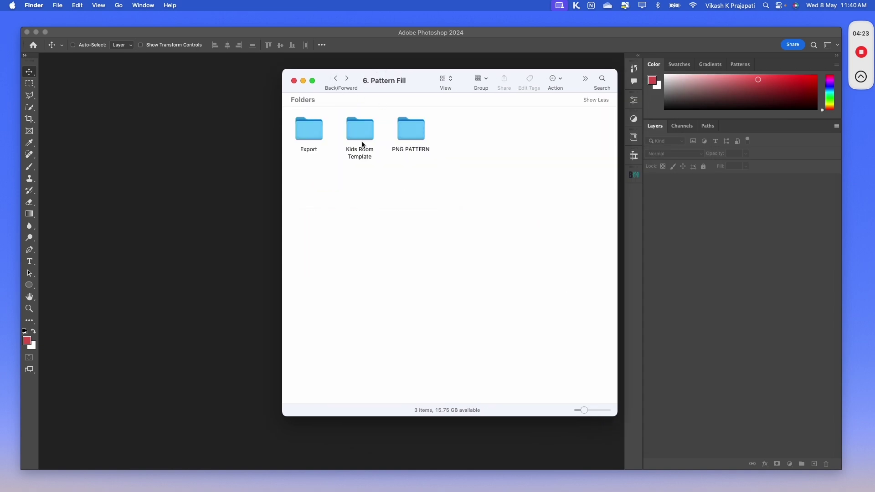
{"action": "left_click", "coordinate": [280, 139]}
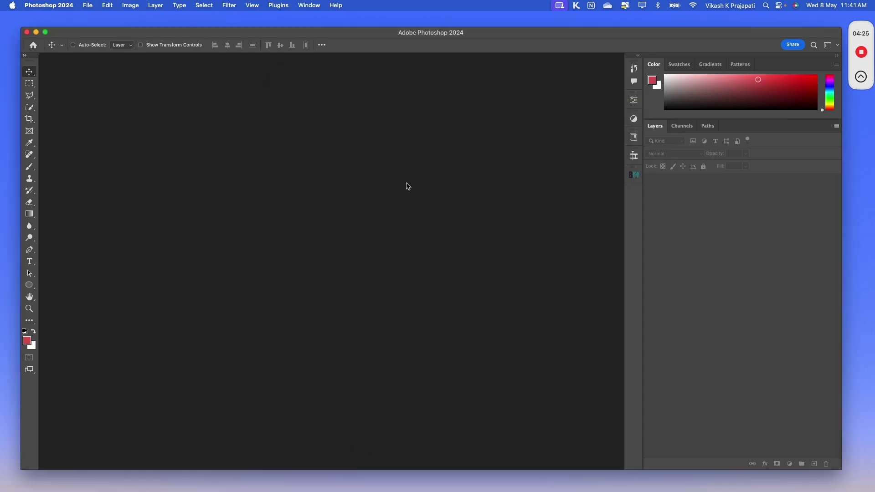
Open the Bulk Mockup plugin and start choosing its PSD templates folder.
{"action": "left_click", "coordinate": [633, 174]}
{"action": "left_click_drag", "start_coordinate": [510, 169], "coordinate": [334, 135]}
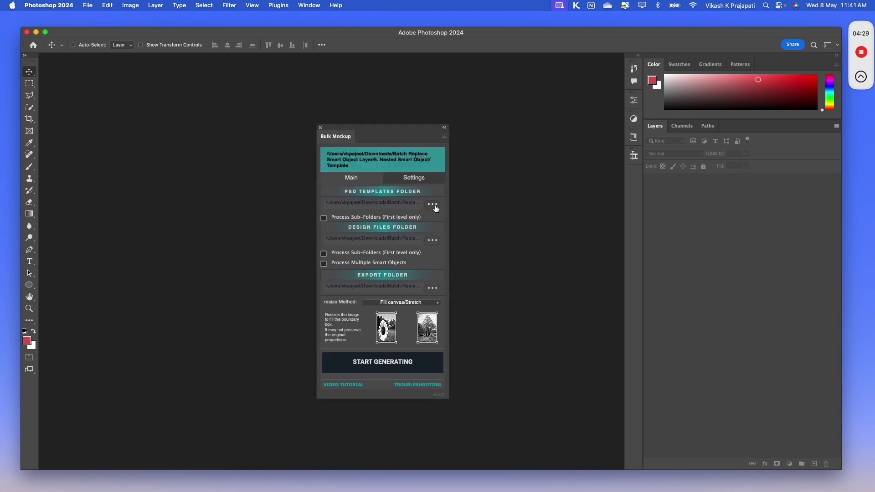
{"action": "left_click", "coordinate": [432, 205]}
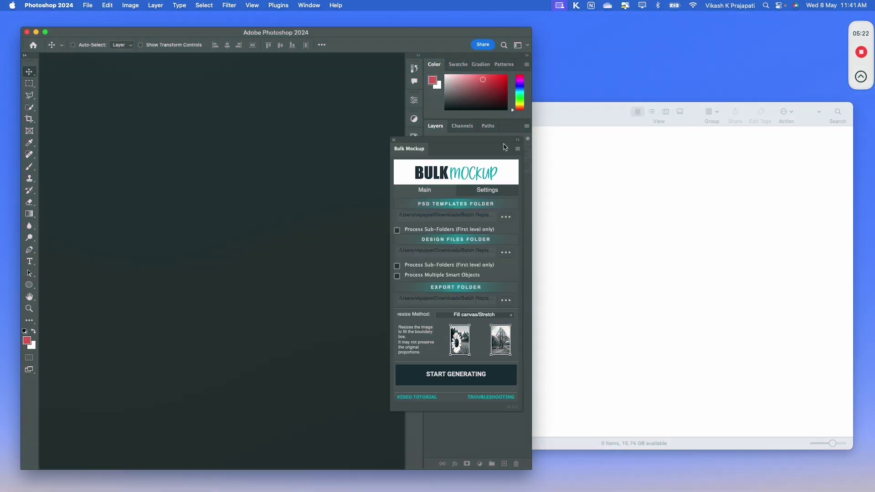
Move the Bulk Mockup panel over beside the Photoshop window and start generating the kids room mockups.
{"action": "left_click_drag", "start_coordinate": [409, 146], "coordinate": [746, 152]}
{"action": "left_click", "coordinate": [792, 381]}
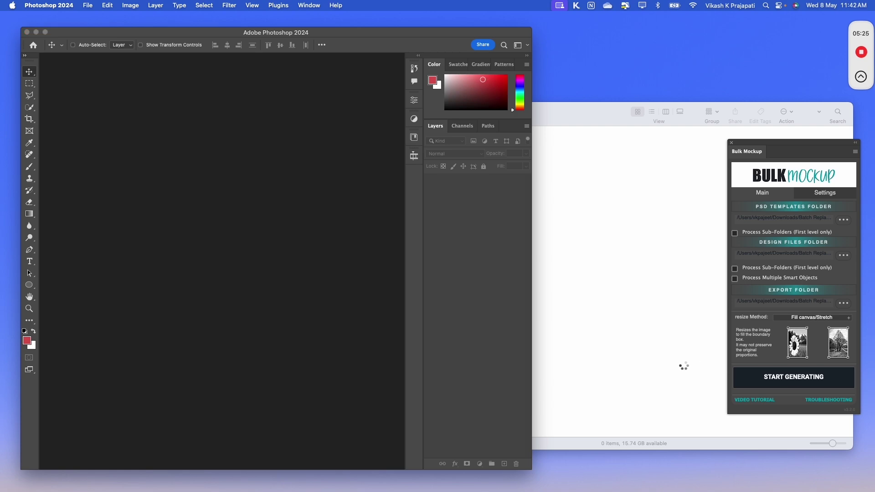
Bring the Export folder forward, enlarge its thumbnails, widen the window and look through the exported JPG mockups.
{"action": "left_click", "coordinate": [679, 364]}
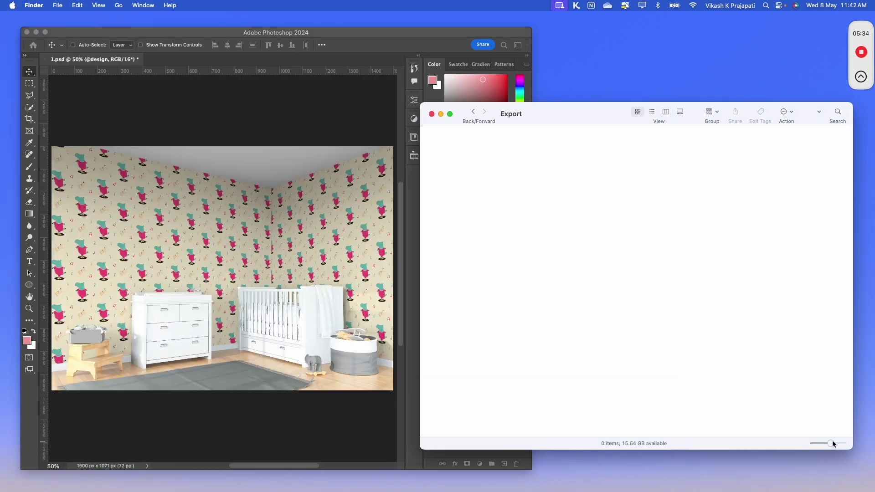
{"action": "left_click_drag", "start_coordinate": [831, 440], "coordinate": [838, 443]}
{"action": "left_click_drag", "start_coordinate": [420, 391], "coordinate": [256, 391]}
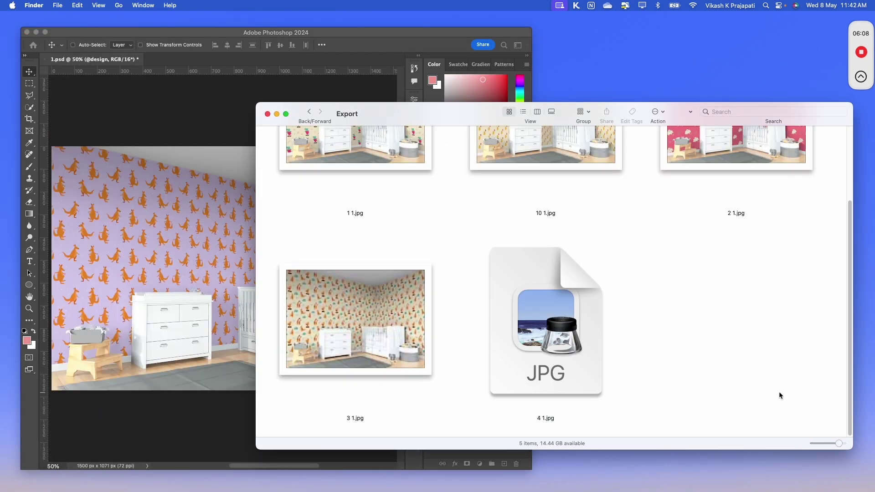
{"action": "scroll", "coordinate": [762, 376], "scroll_direction": "down", "scroll_amount": 5}
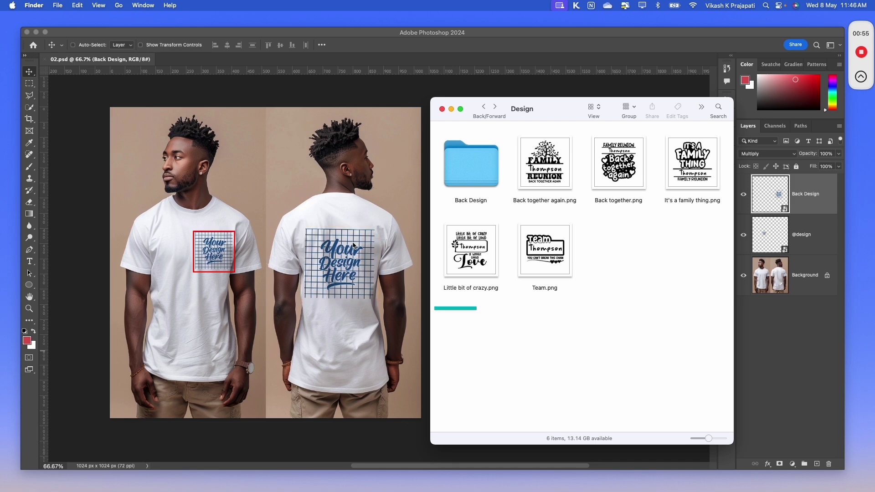
Look through the front designs in the T-shirt Design folder and the back designs in its Back Design subfolder.
{"action": "left_click", "coordinate": [571, 189]}
{"action": "left_click", "coordinate": [635, 180]}
{"action": "left_click", "coordinate": [673, 184]}
{"action": "left_click", "coordinate": [606, 214]}
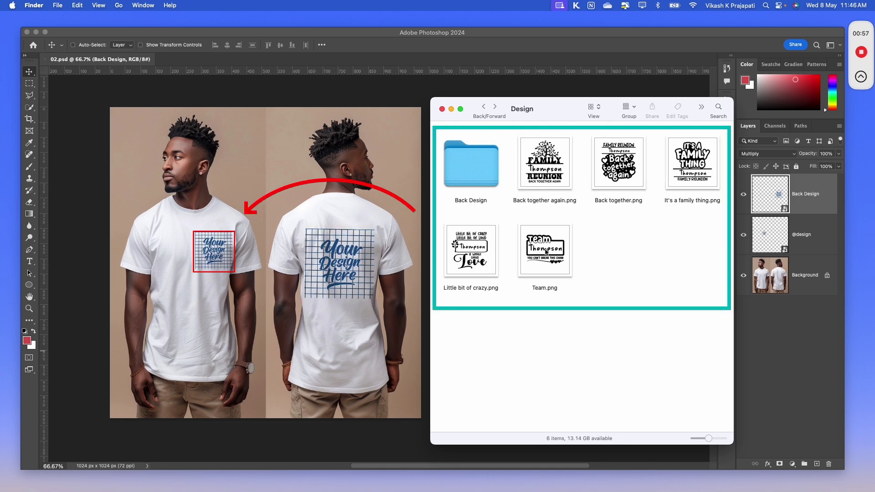
{"action": "left_click", "coordinate": [488, 257]}
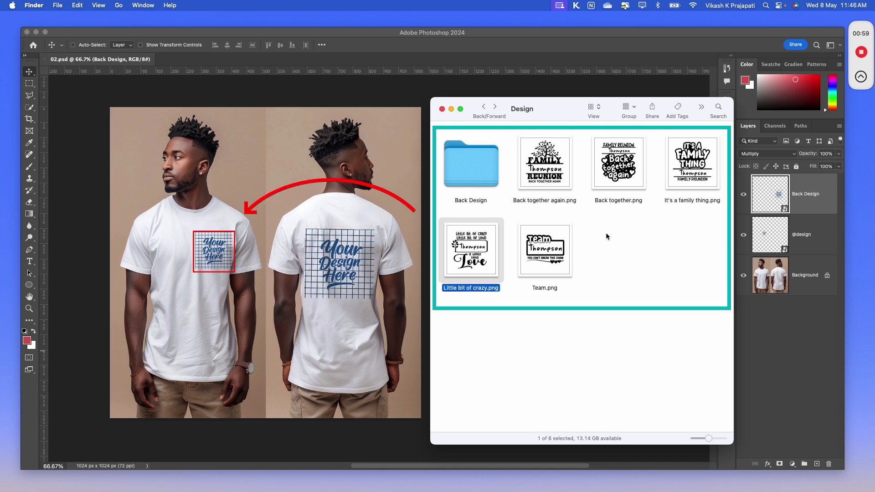
{"action": "double_click", "coordinate": [458, 153]}
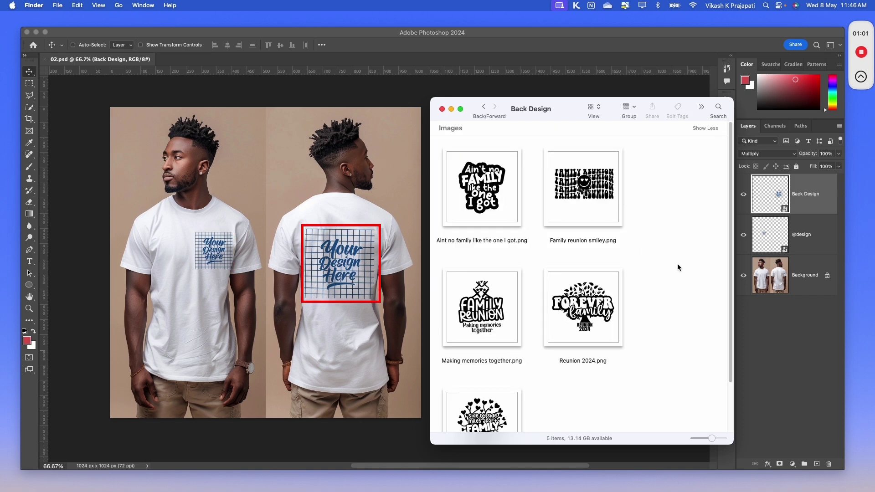
{"action": "scroll", "coordinate": [649, 209], "scroll_direction": "down", "scroll_amount": 2}
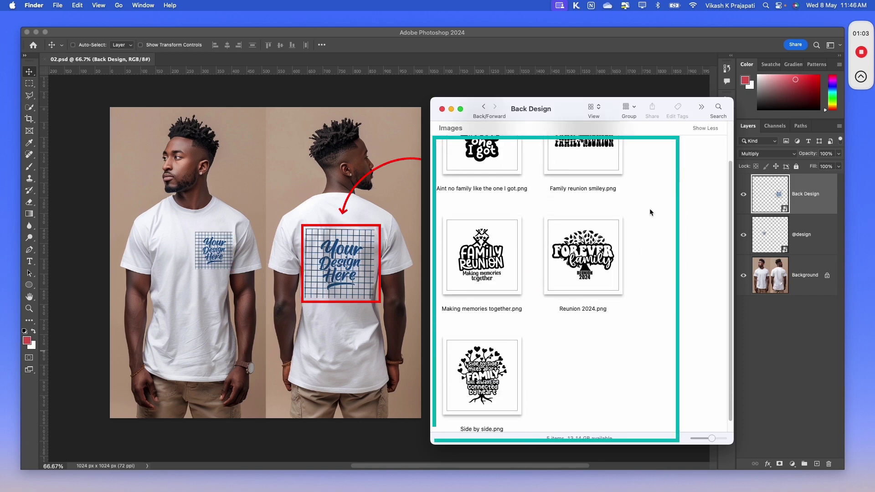
{"action": "scroll", "coordinate": [649, 209], "scroll_direction": "down", "scroll_amount": 1}
{"action": "scroll", "coordinate": [649, 209], "scroll_direction": "up", "scroll_amount": 3}
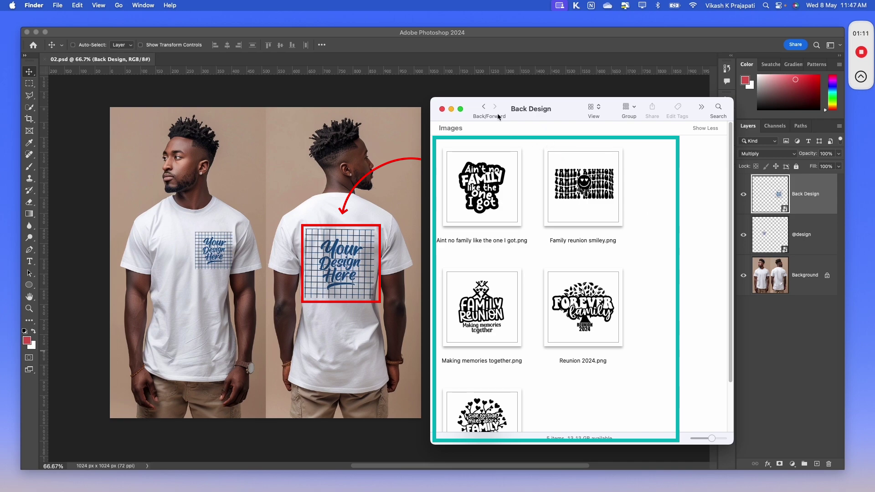
Look through the Front and Back Mockup Template, Design, Back Design and Export folders inside Demo Files.
{"action": "left_click", "coordinate": [484, 106]}
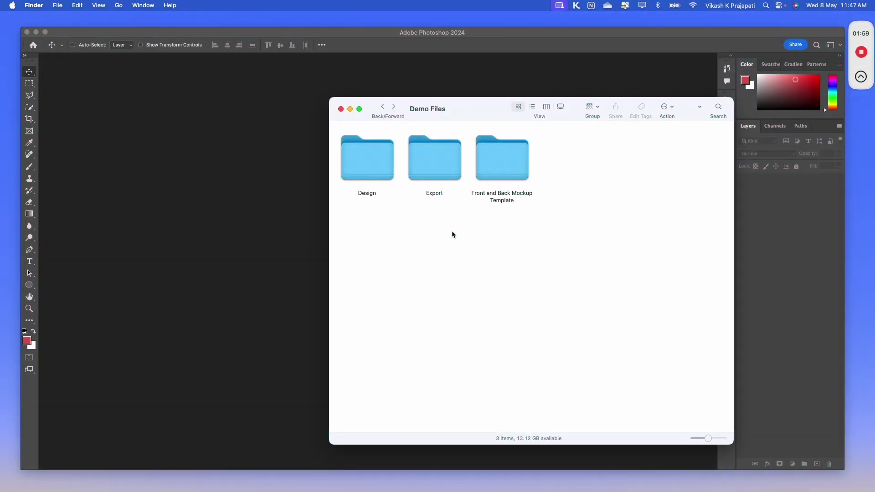
{"action": "double_click", "coordinate": [491, 173]}
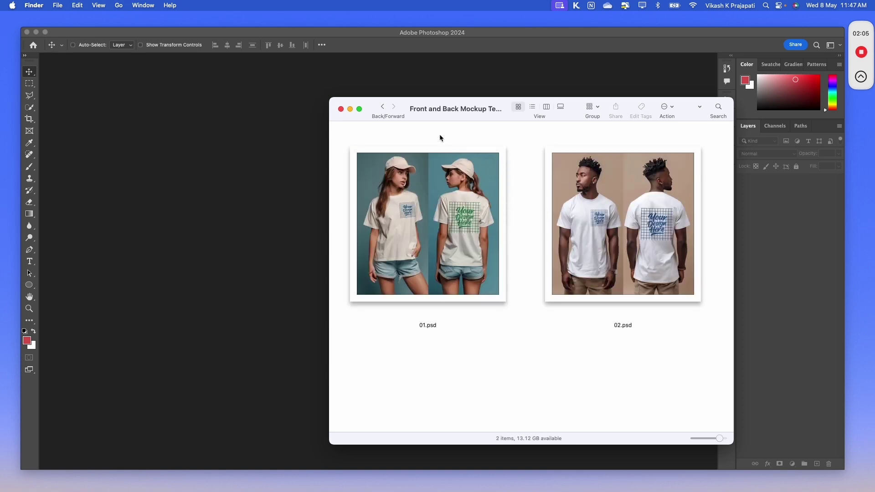
{"action": "left_click", "coordinate": [383, 107]}
{"action": "double_click", "coordinate": [363, 175]}
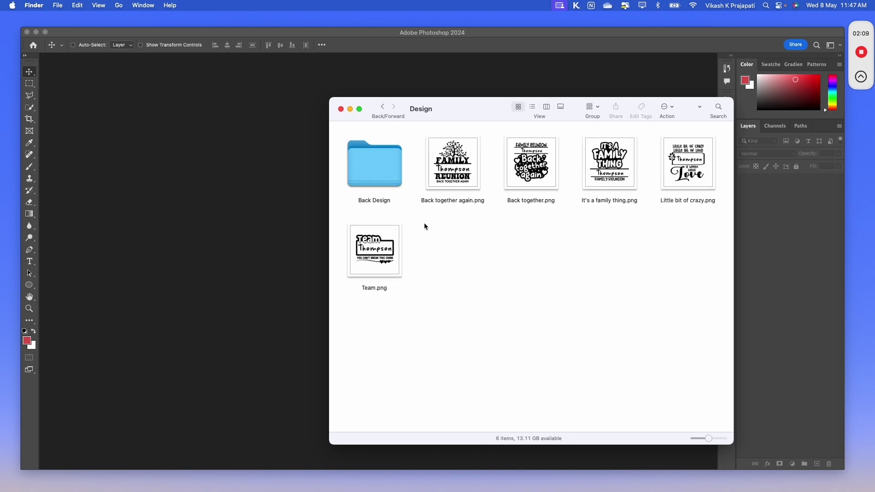
{"action": "left_click", "coordinate": [374, 176]}
{"action": "left_click", "coordinate": [446, 245]}
{"action": "double_click", "coordinate": [378, 184]}
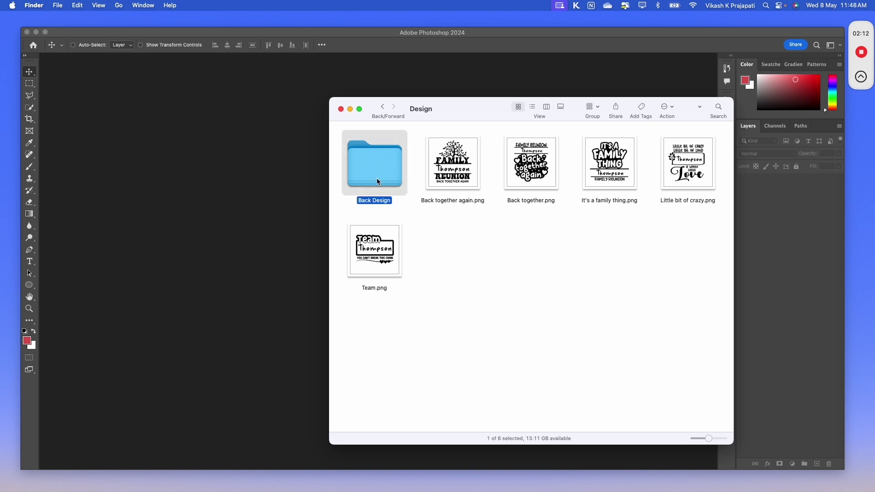
{"action": "left_click", "coordinate": [382, 108]}
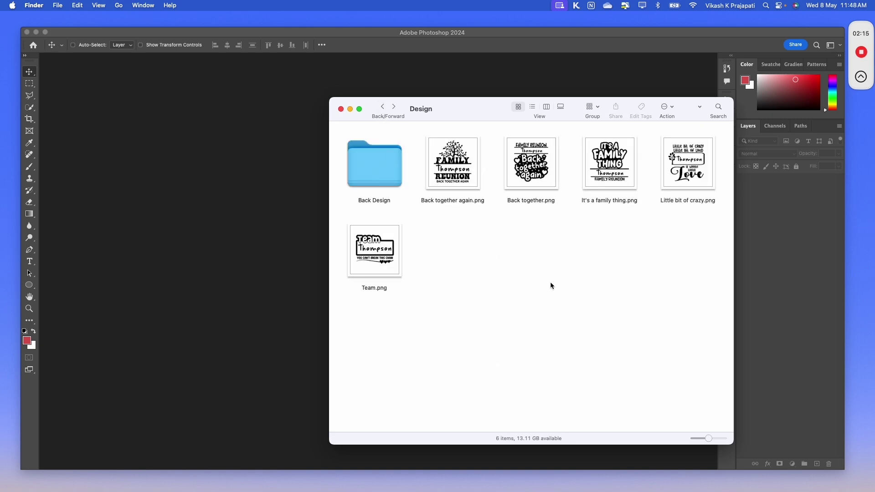
{"action": "key", "text": "super+bracketleft"}
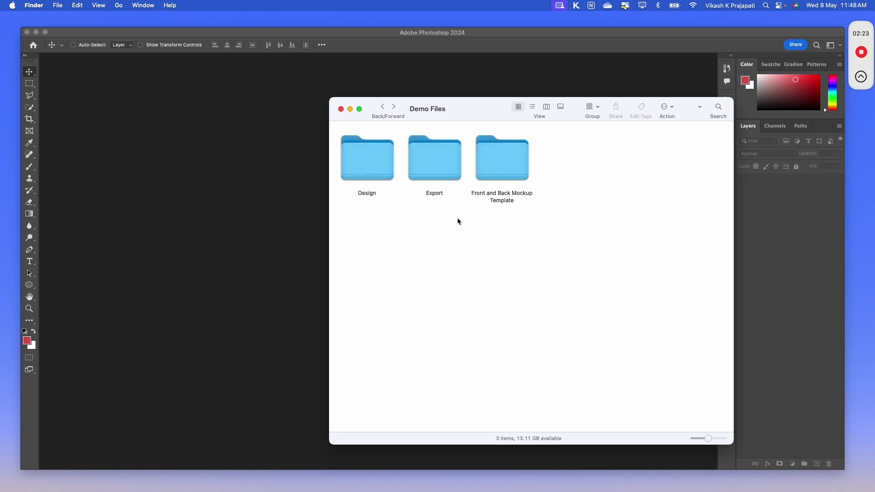
{"action": "double_click", "coordinate": [441, 168]}
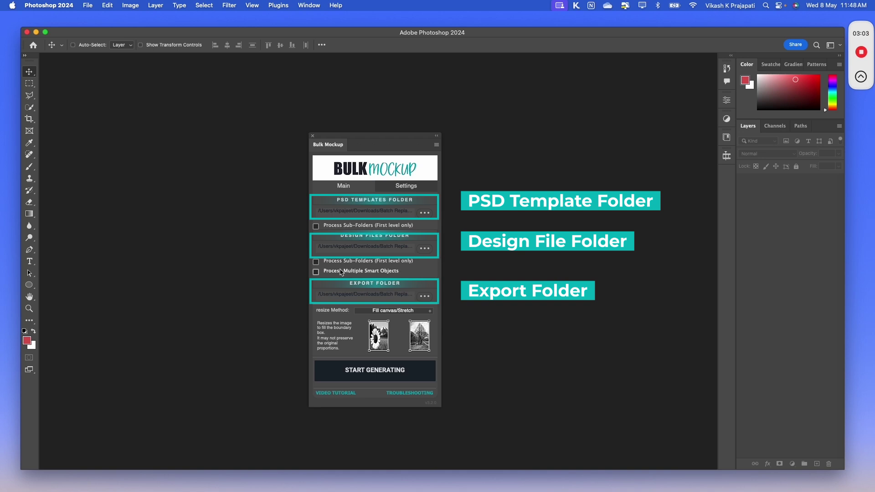
Enable Process Multiple Smart Objects, use the Fit to canvas without cropping resize method and start generating the T-shirt mockups.
{"action": "left_click", "coordinate": [315, 272]}
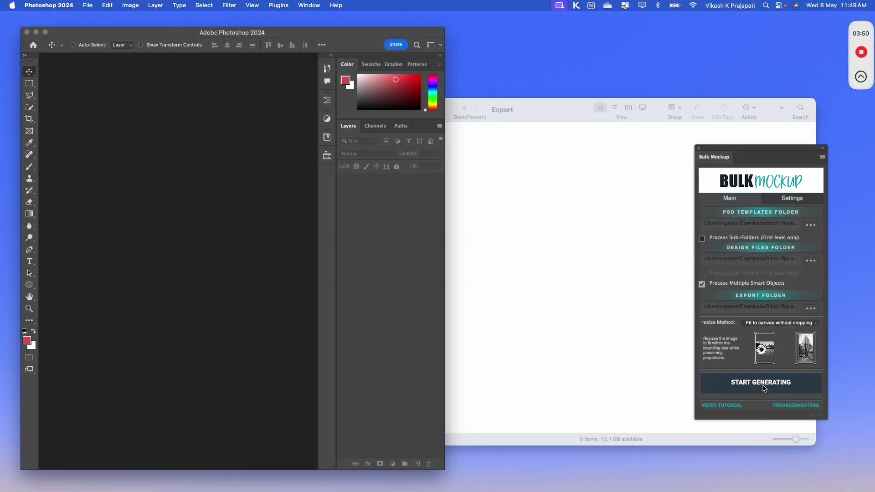
{"action": "left_click", "coordinate": [764, 388]}
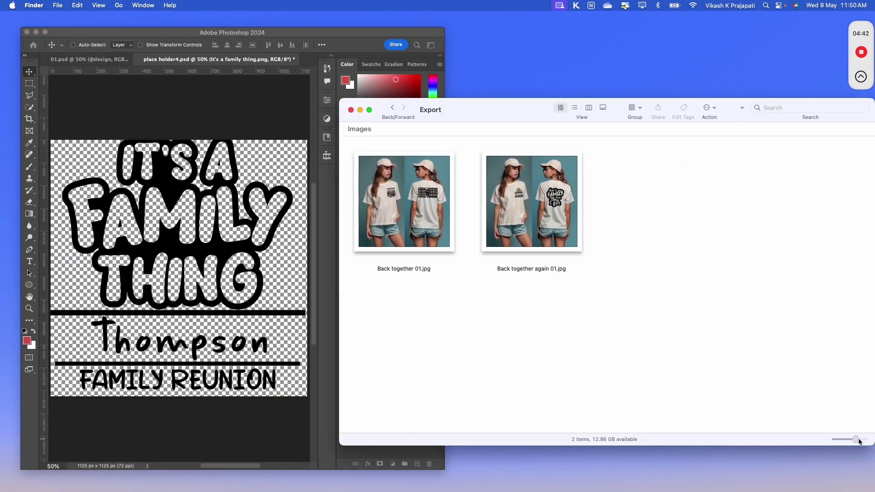
Enlarge the Export folder's thumbnails and look through the generated front-and-back T-shirt mockups.
{"action": "left_click_drag", "start_coordinate": [859, 442], "coordinate": [855, 439]}
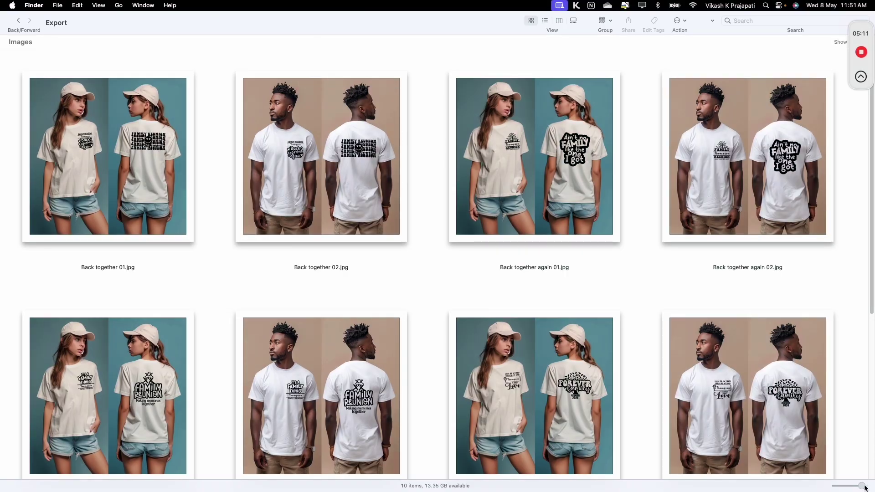
{"action": "left_click_drag", "start_coordinate": [847, 486], "coordinate": [868, 488]}
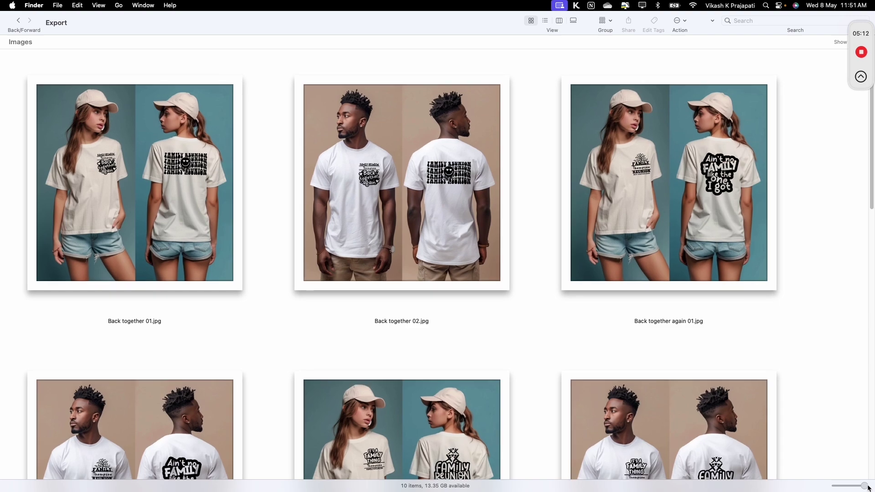
{"action": "scroll", "coordinate": [770, 359], "scroll_direction": "down", "scroll_amount": 5}
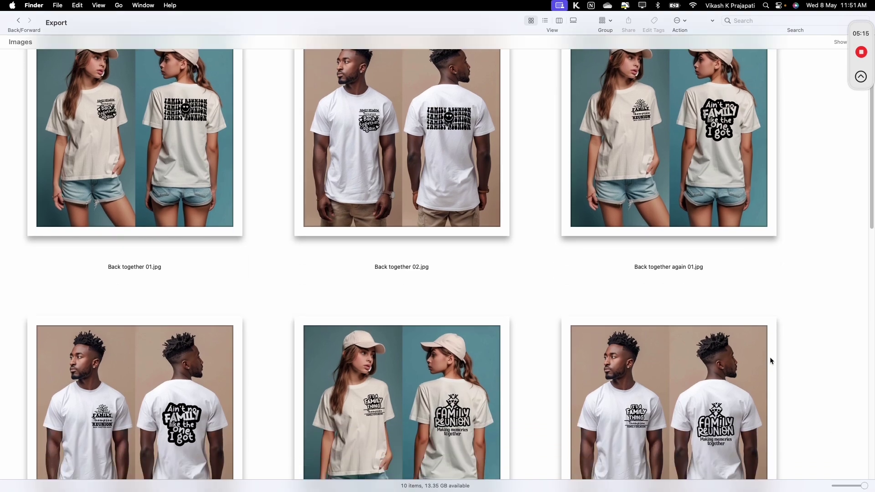
{"action": "scroll", "coordinate": [769, 361], "scroll_direction": "down", "scroll_amount": 8}
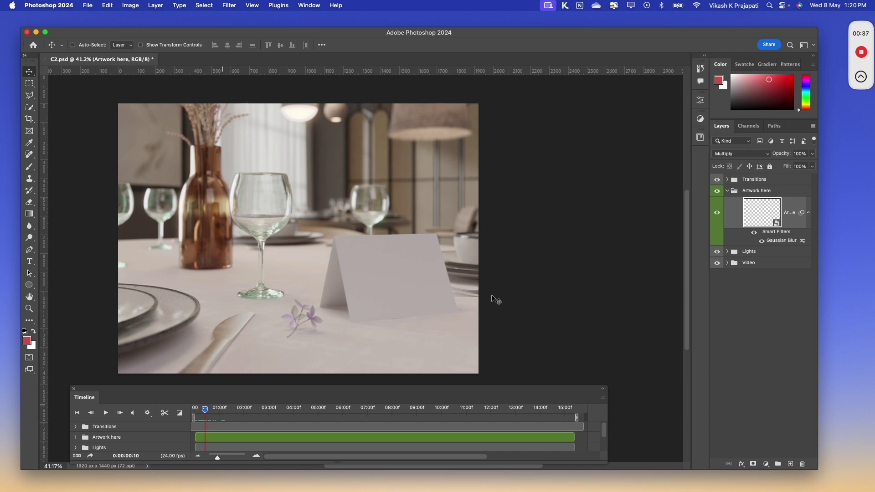
Play the C2.psd video template in the timeline and look through the place card images in its Design folder.
{"action": "left_click", "coordinate": [107, 412]}
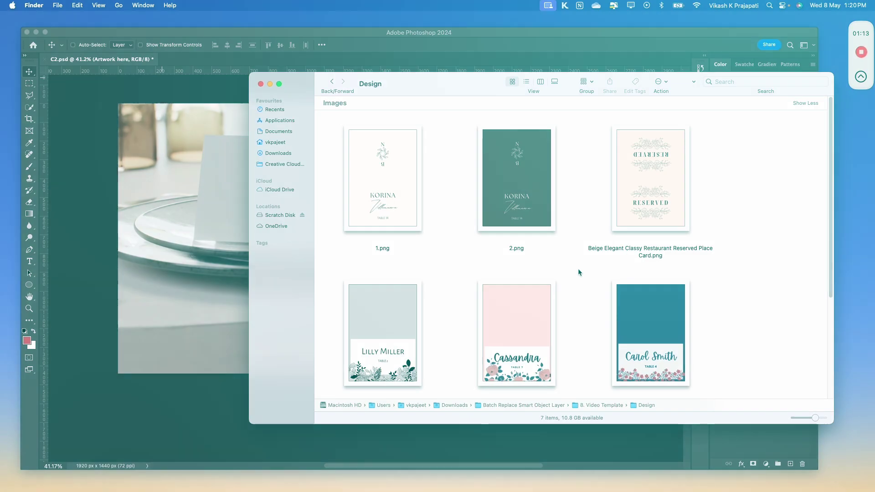
{"action": "scroll", "coordinate": [578, 272], "scroll_direction": "down", "scroll_amount": 5}
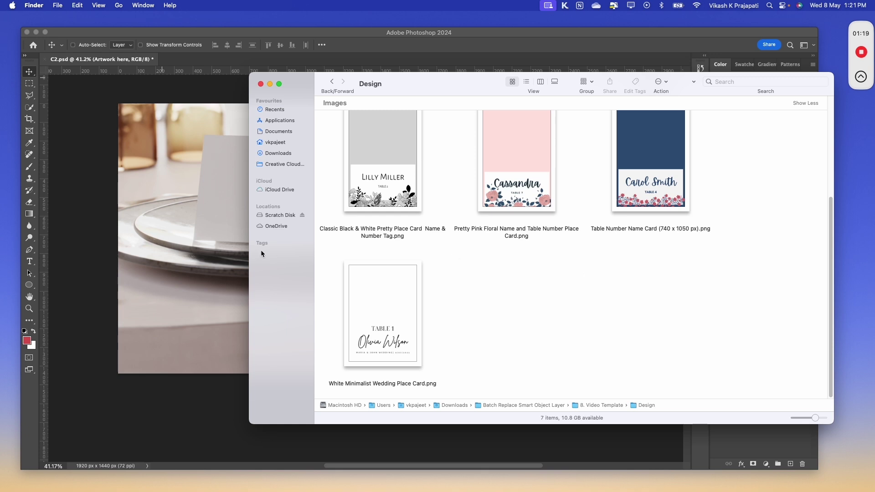
{"action": "left_click", "coordinate": [229, 249]}
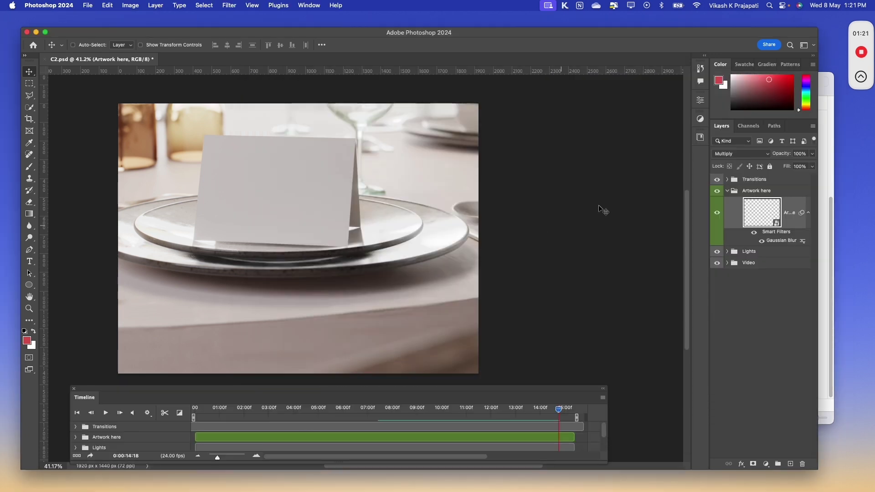
Widen the layer list, inspect the Artwork here smart object and the one nested inside it, and close both documents.
{"action": "left_click_drag", "start_coordinate": [708, 194], "coordinate": [588, 203]}
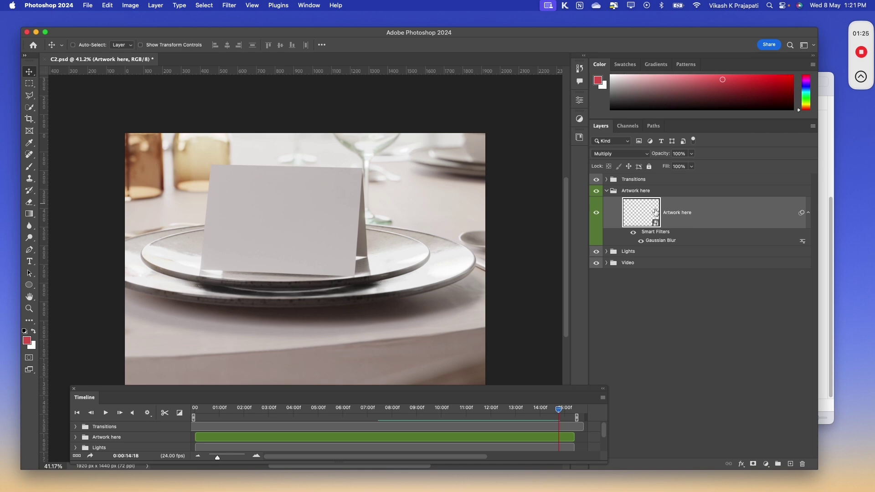
{"action": "double_click", "coordinate": [652, 213]}
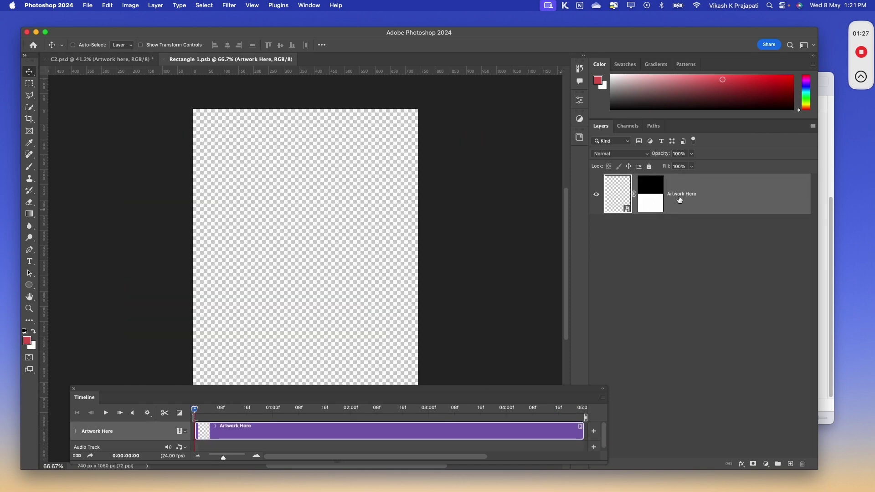
{"action": "double_click", "coordinate": [613, 201]}
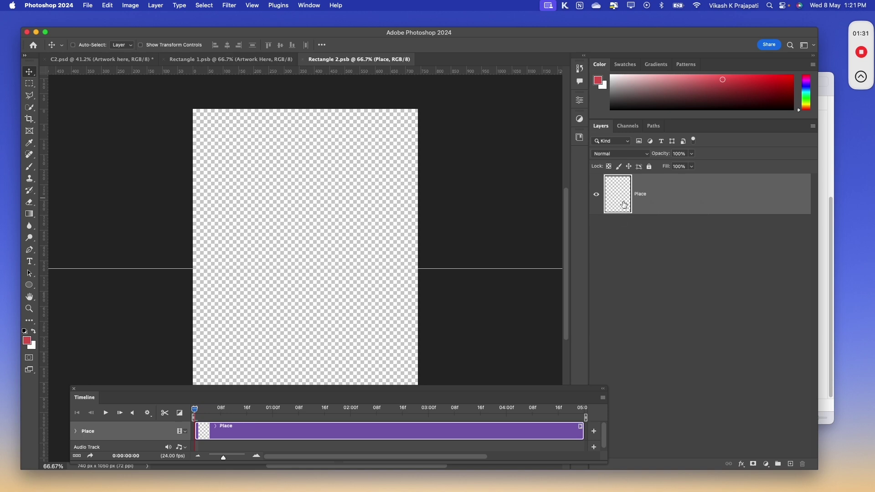
{"action": "key", "text": "super+w"}
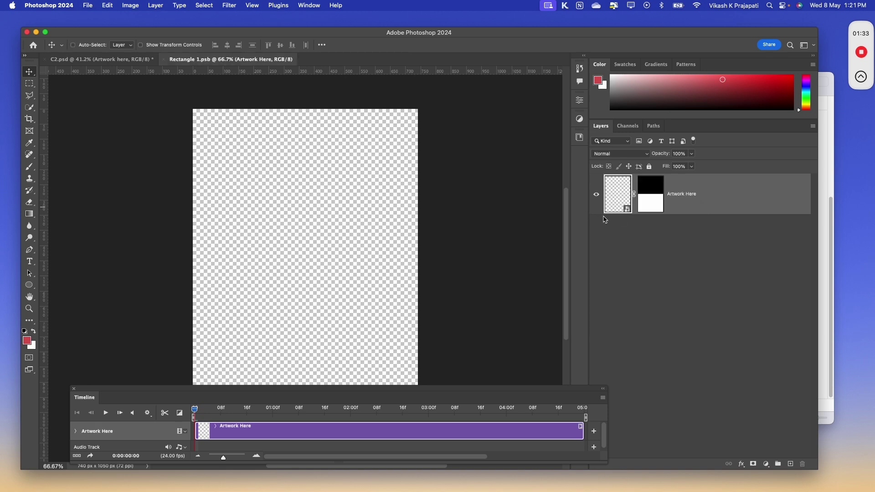
{"action": "key", "text": "super+w"}
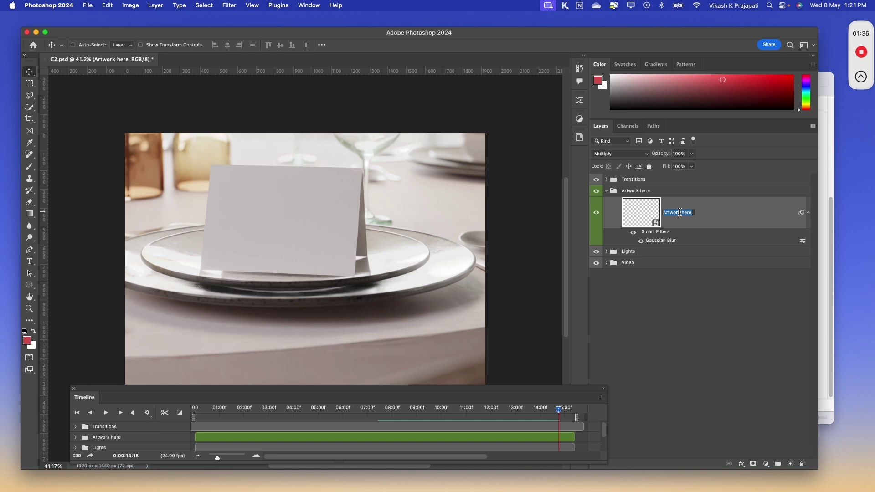
{"action": "type", "text": "@design"}
{"action": "key", "text": "Return"}
{"action": "double_click", "coordinate": [639, 216]}
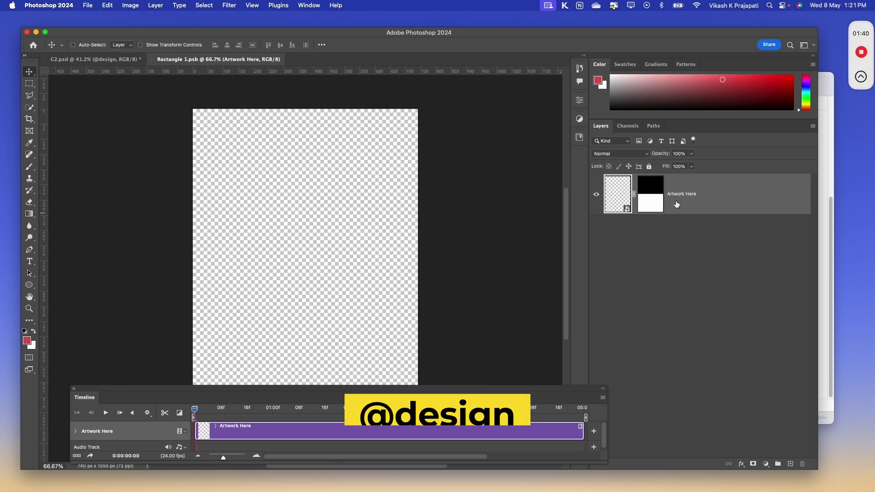
{"action": "type", "text": "@"}
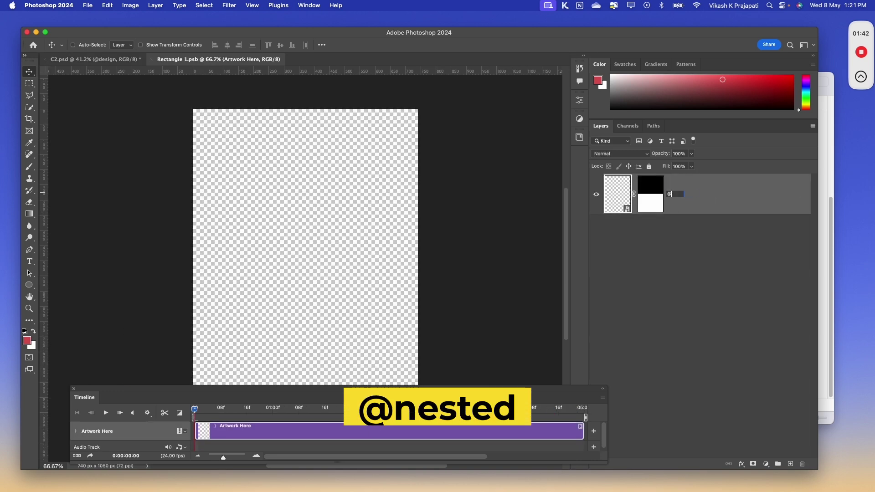
{"action": "type", "text": "nested"}
{"action": "key", "text": "Return"}
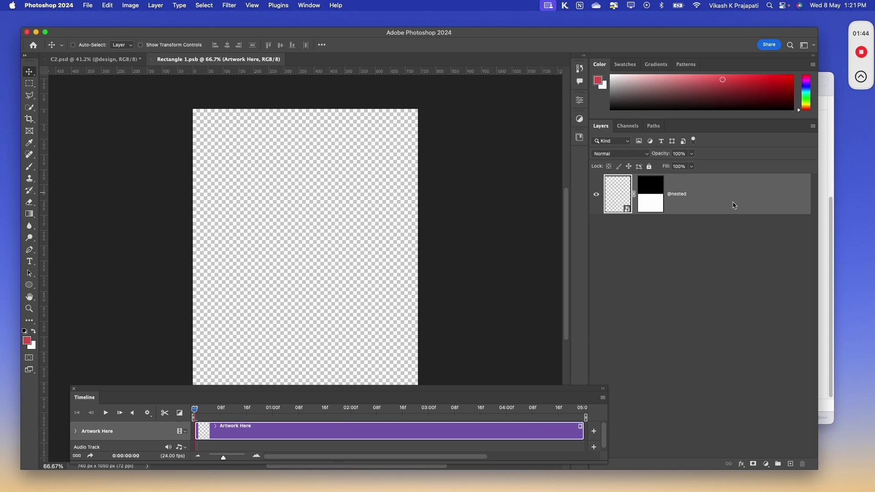
Save and close the edited smart object document and the C2.psd template.
{"action": "key", "text": "ctrl+s"}
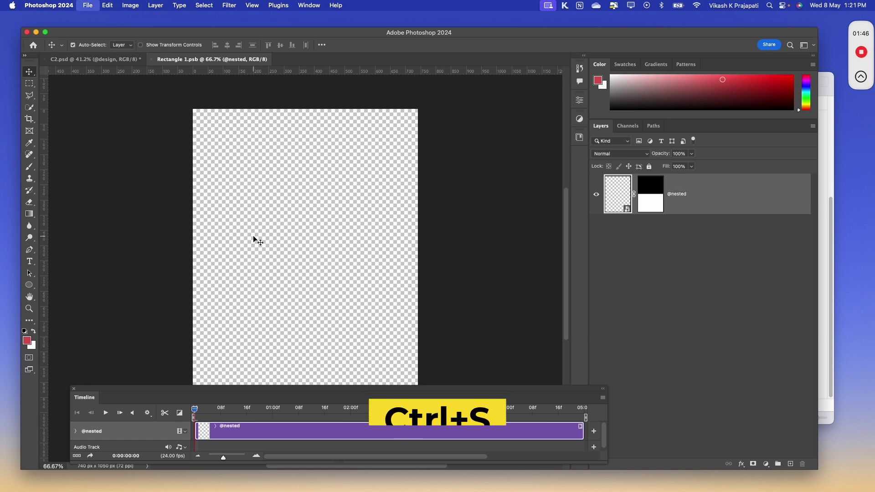
{"action": "key", "text": "ctrl+w"}
{"action": "key", "text": "ctrl+s"}
{"action": "key", "text": "ctrl+w"}
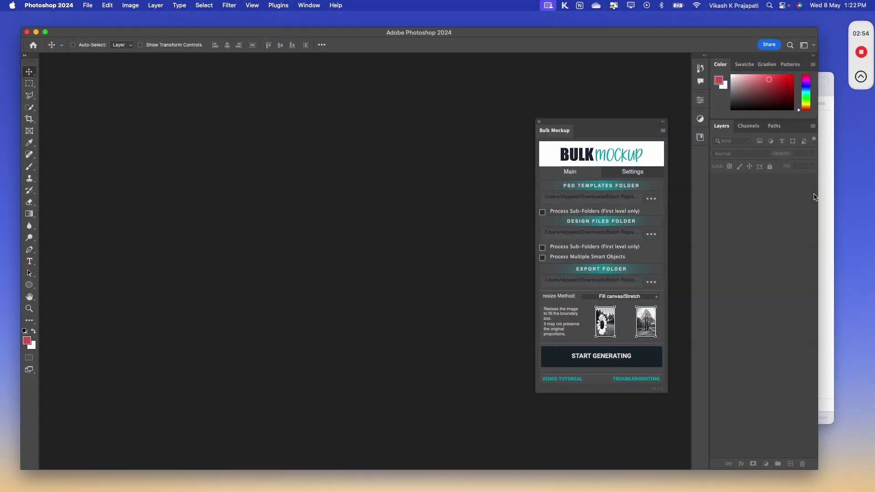
Narrow the Photoshop window and show the 8. Video Template project's Export folder beside it.
{"action": "left_click_drag", "start_coordinate": [818, 186], "coordinate": [424, 186]}
{"action": "left_click", "coordinate": [505, 195]}
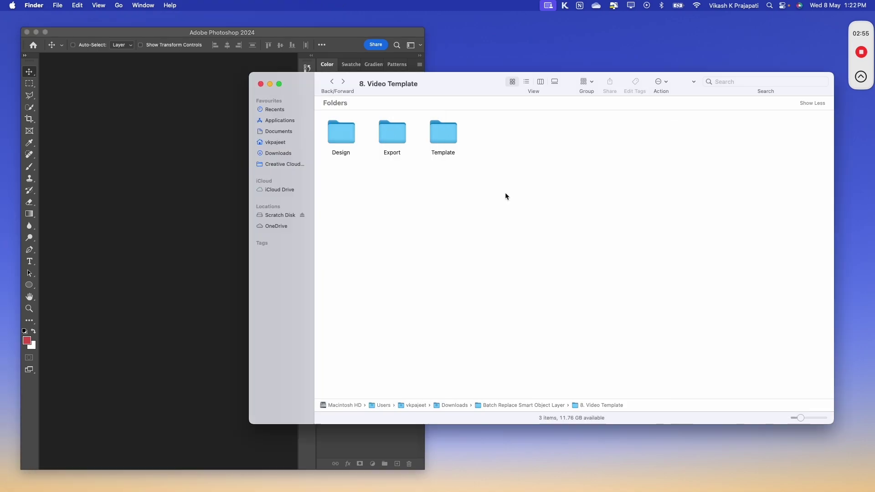
{"action": "double_click", "coordinate": [391, 137]}
{"action": "key", "text": "super+Tab"}
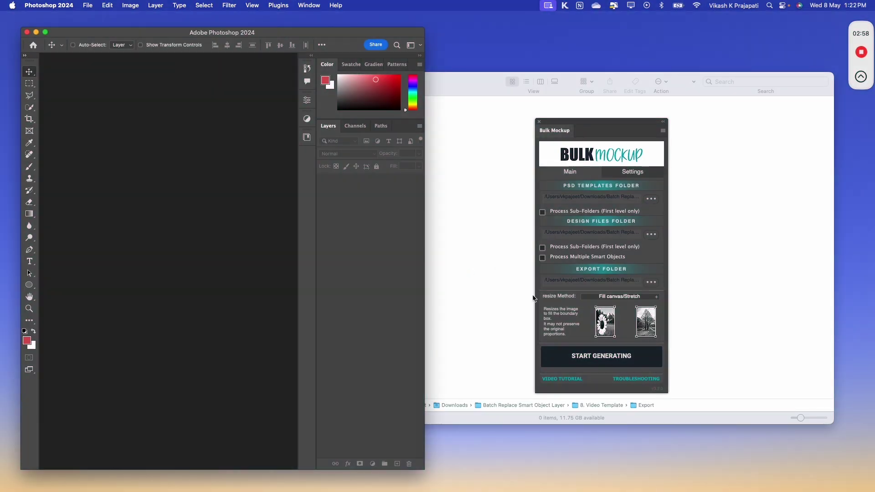
Move the Bulk Mockup panel away from the Export folder's contents and start generating the place card videos.
{"action": "left_click_drag", "start_coordinate": [582, 123], "coordinate": [770, 117]}
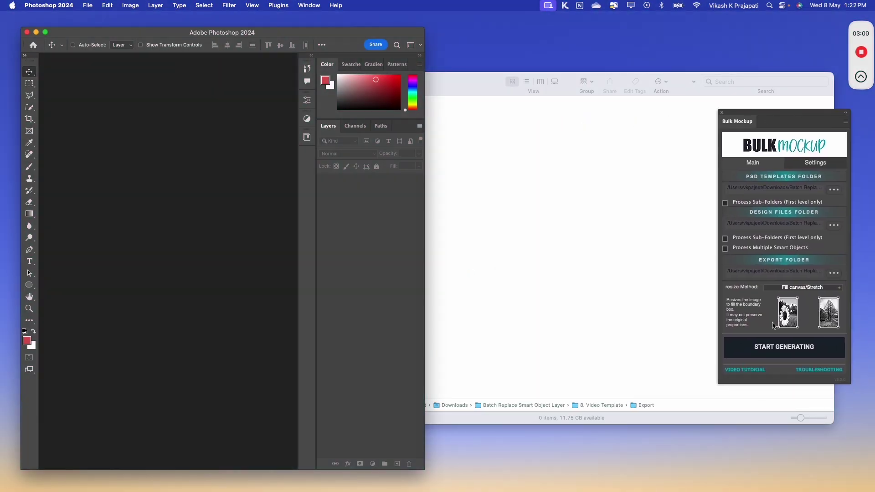
{"action": "left_click", "coordinate": [784, 347]}
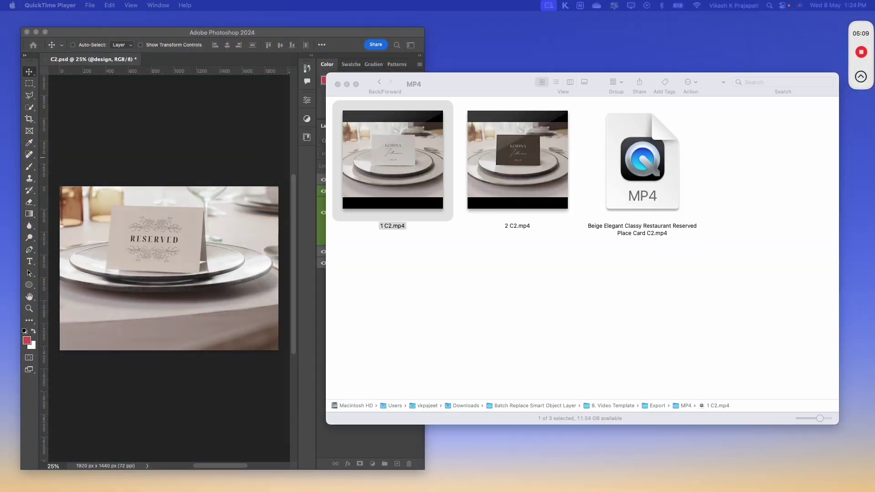
Play the exported place card videos 1 C2.mp4 and 2 C2.mp4 in QuickTime Player.
{"action": "double_click", "coordinate": [400, 152]}
{"action": "left_click_drag", "start_coordinate": [274, 30], "coordinate": [564, 72]}
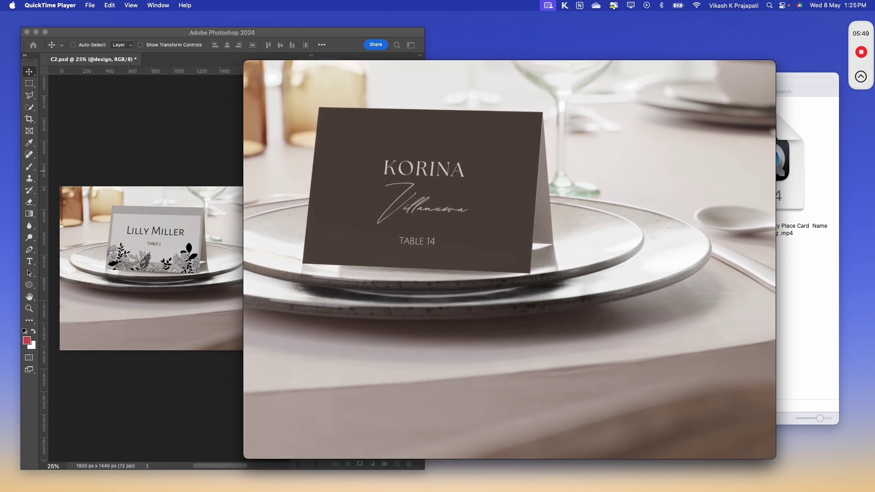
{"action": "mouse_move", "coordinate": [574, 172]}
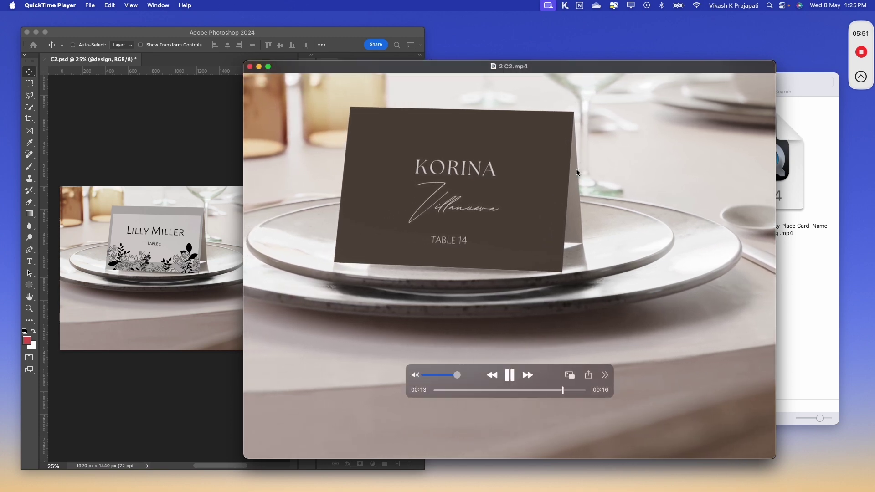